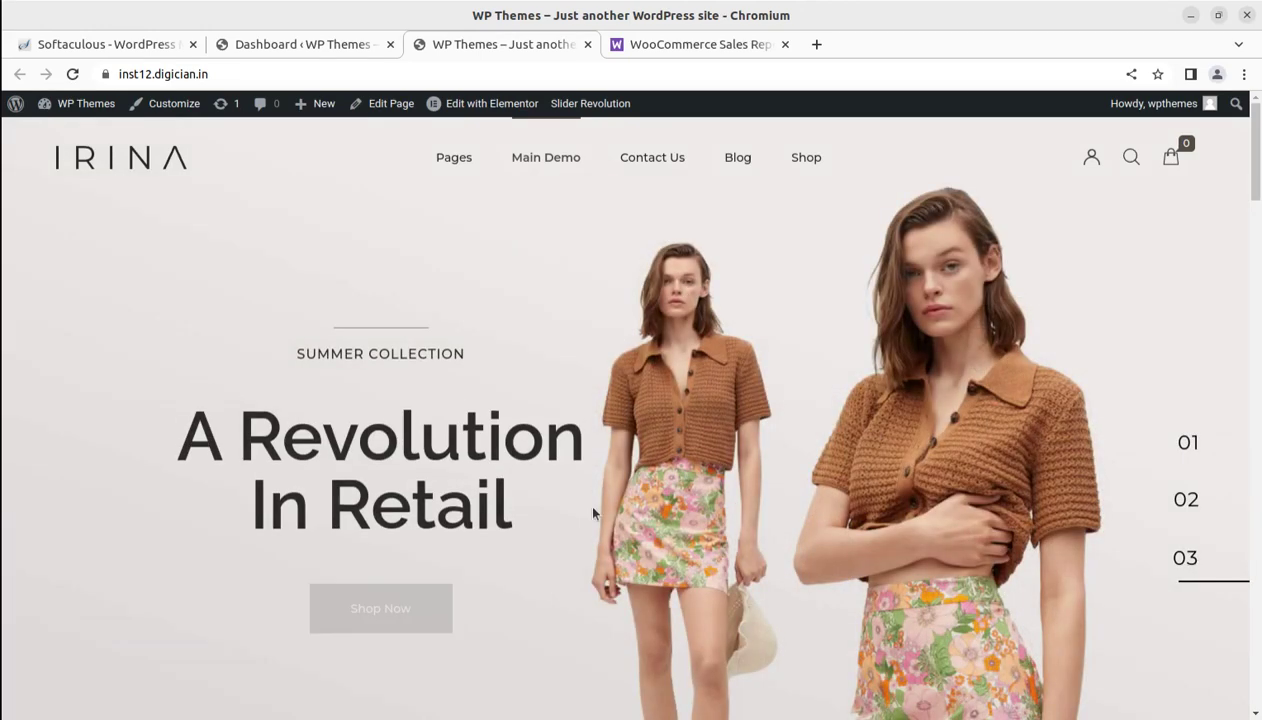
Step: Scroll the storefront homepage past the hero slider to the New Arrivals products and prices
scroll(668, 366, "down", 1)
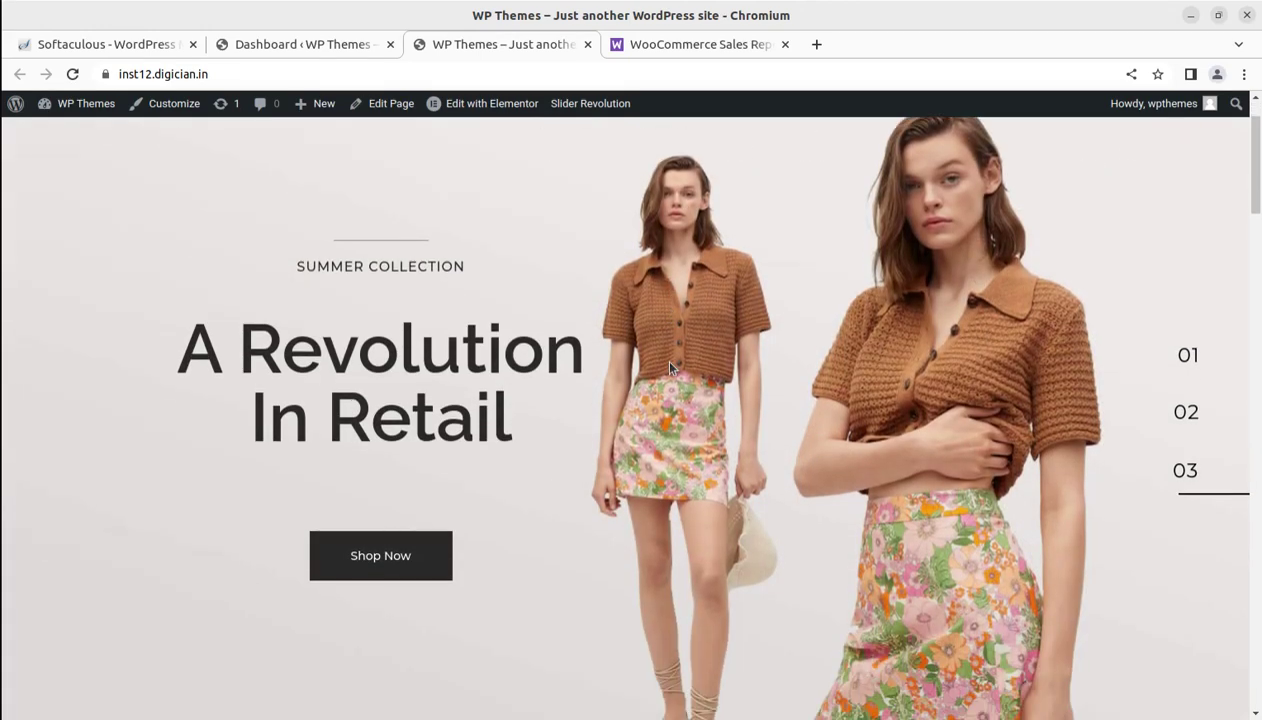
scroll(660, 372, "down", 2)
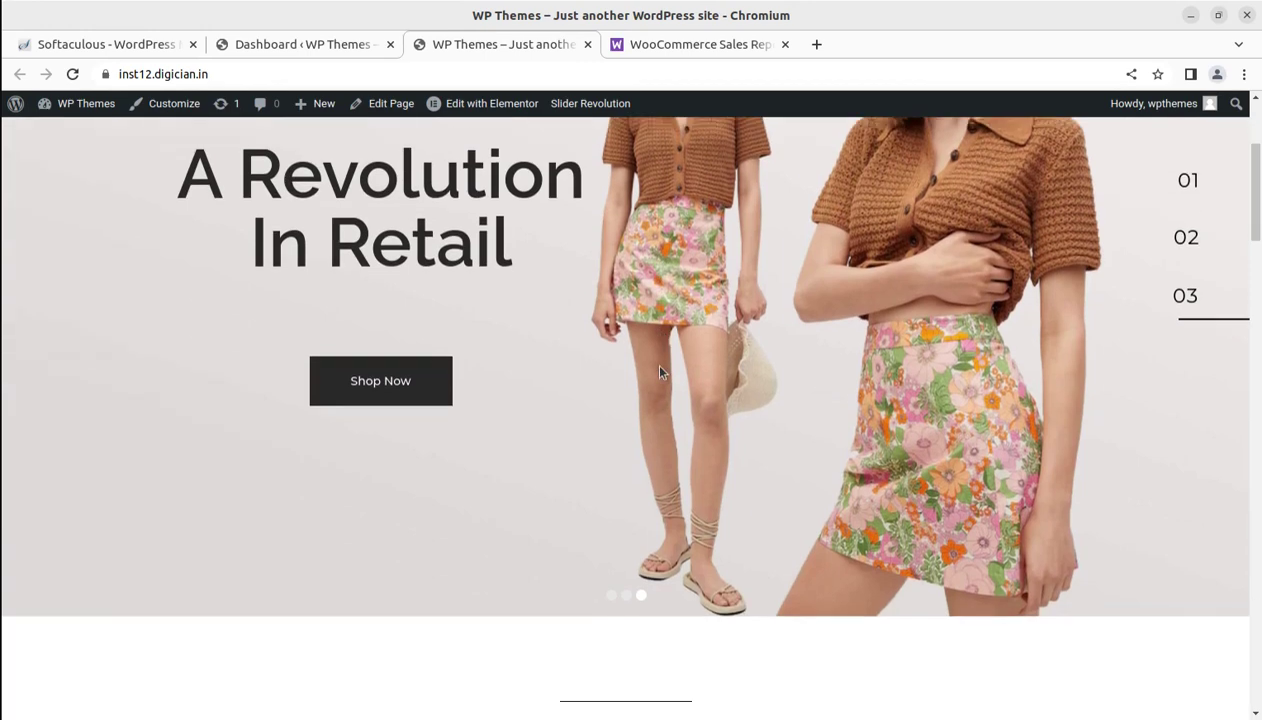
scroll(625, 432, "down", 4)
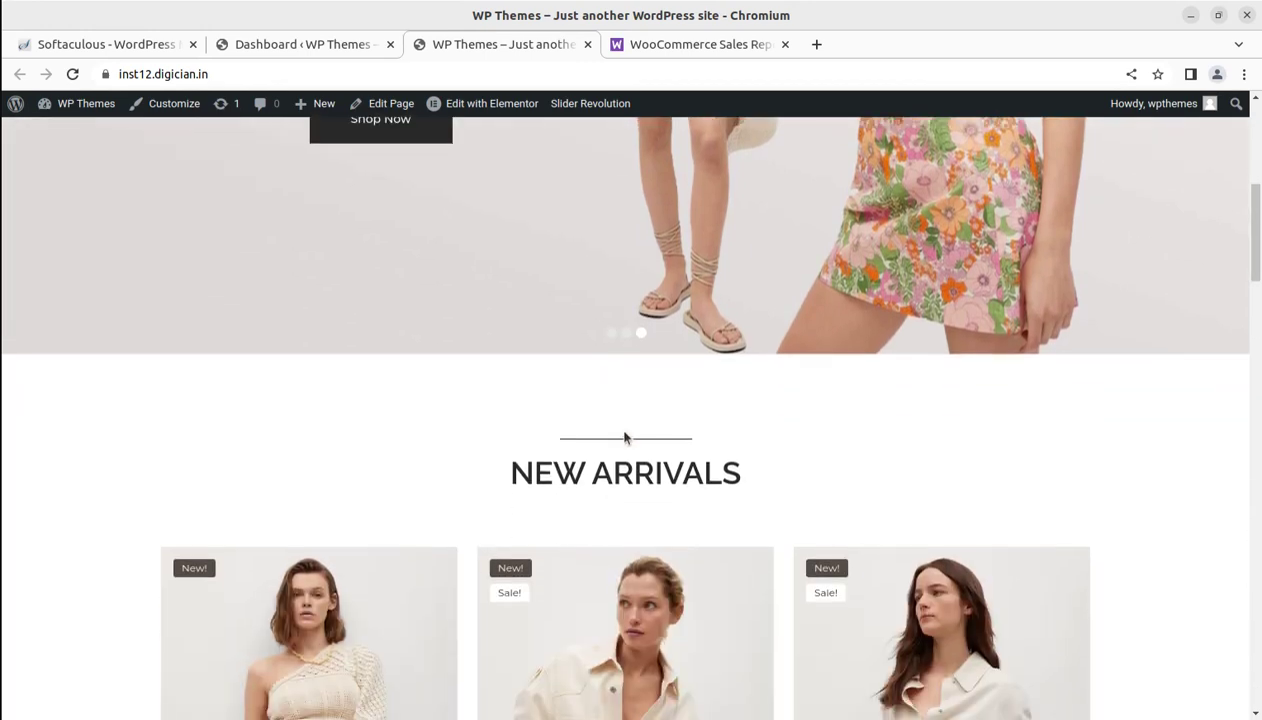
scroll(625, 437, "down", 3)
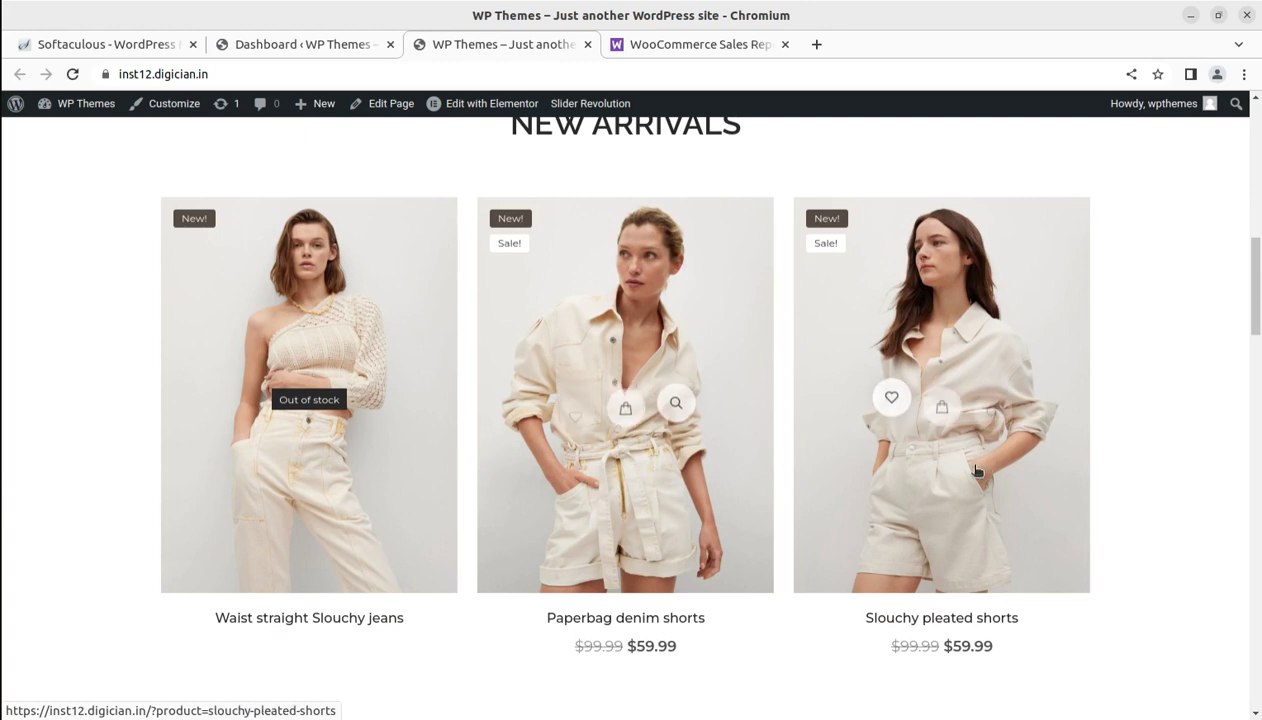
scroll(701, 470, "down", 2)
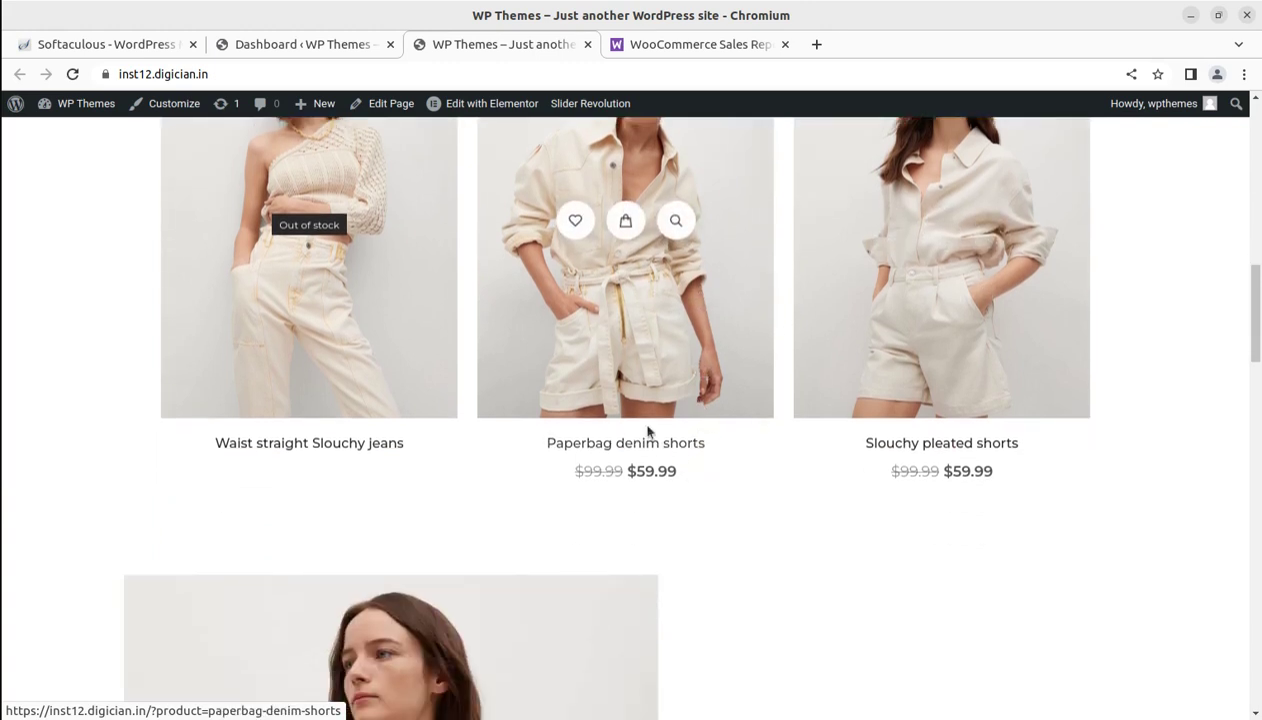
Step: Switch to the admin Dashboard tab and bring up the Analytics submenu in the sidebar
left_click(302, 47)
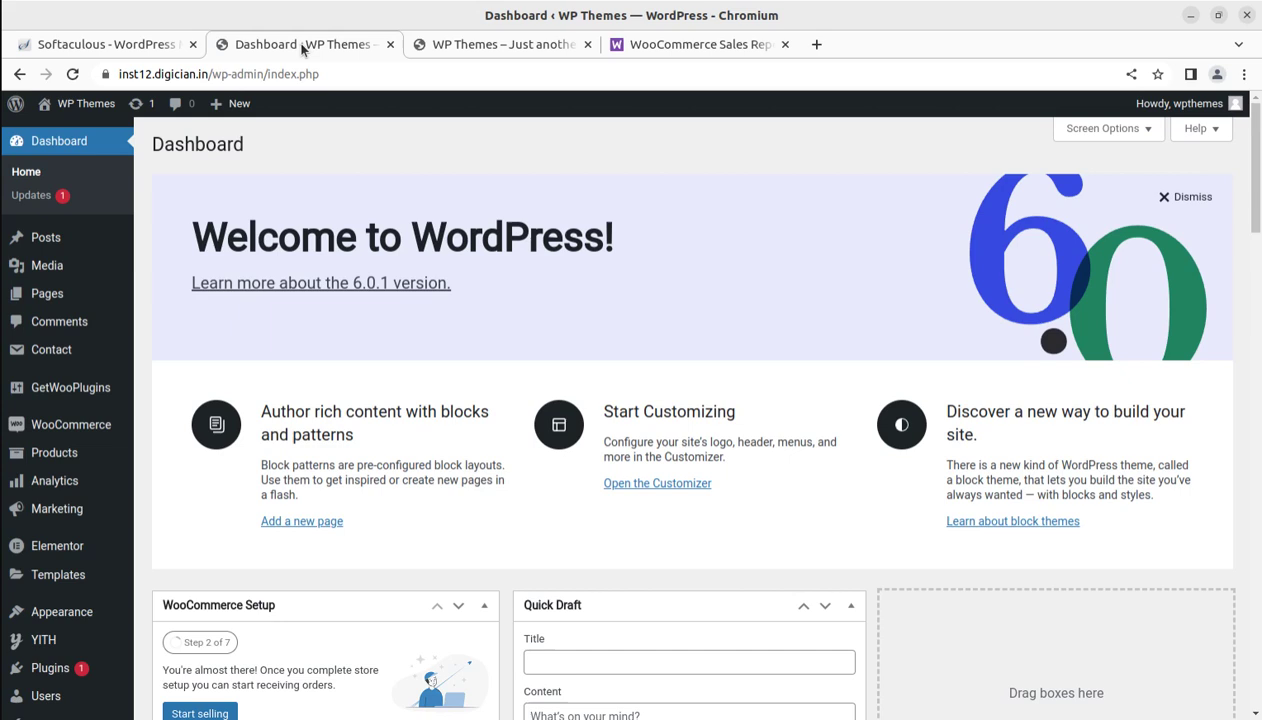
scroll(25, 590, "down", 3)
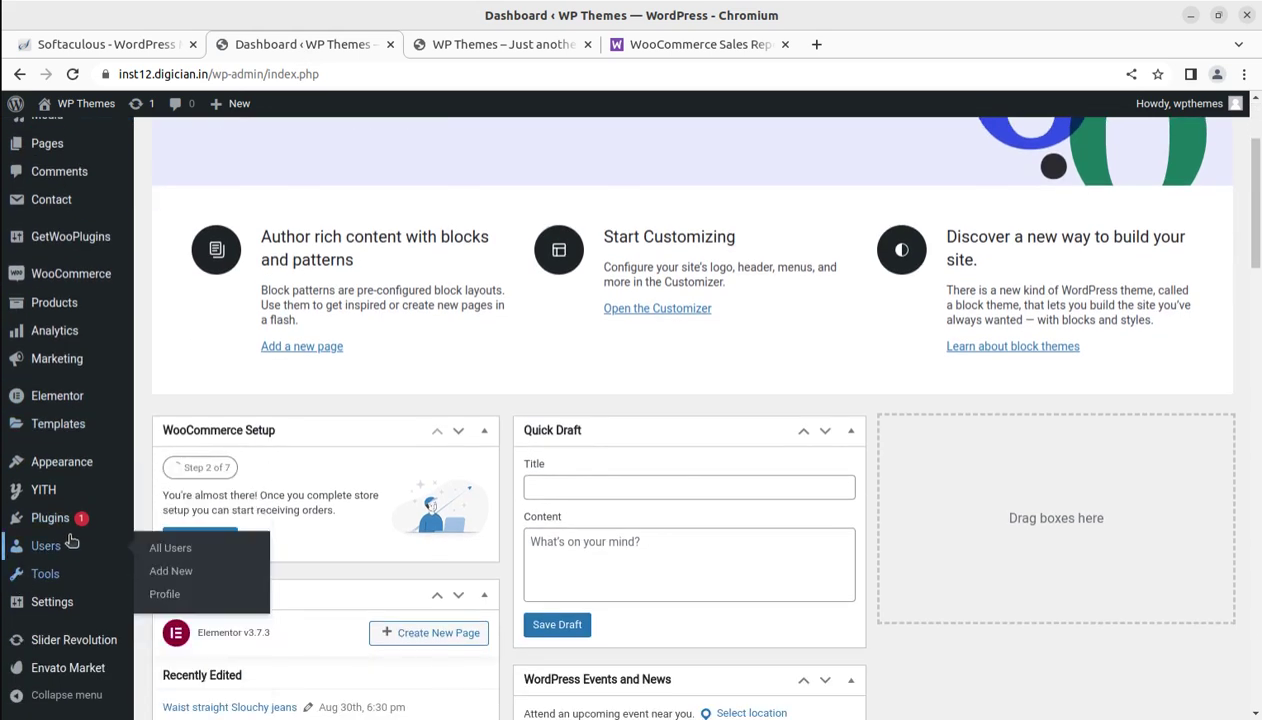
mouse_move(55, 478)
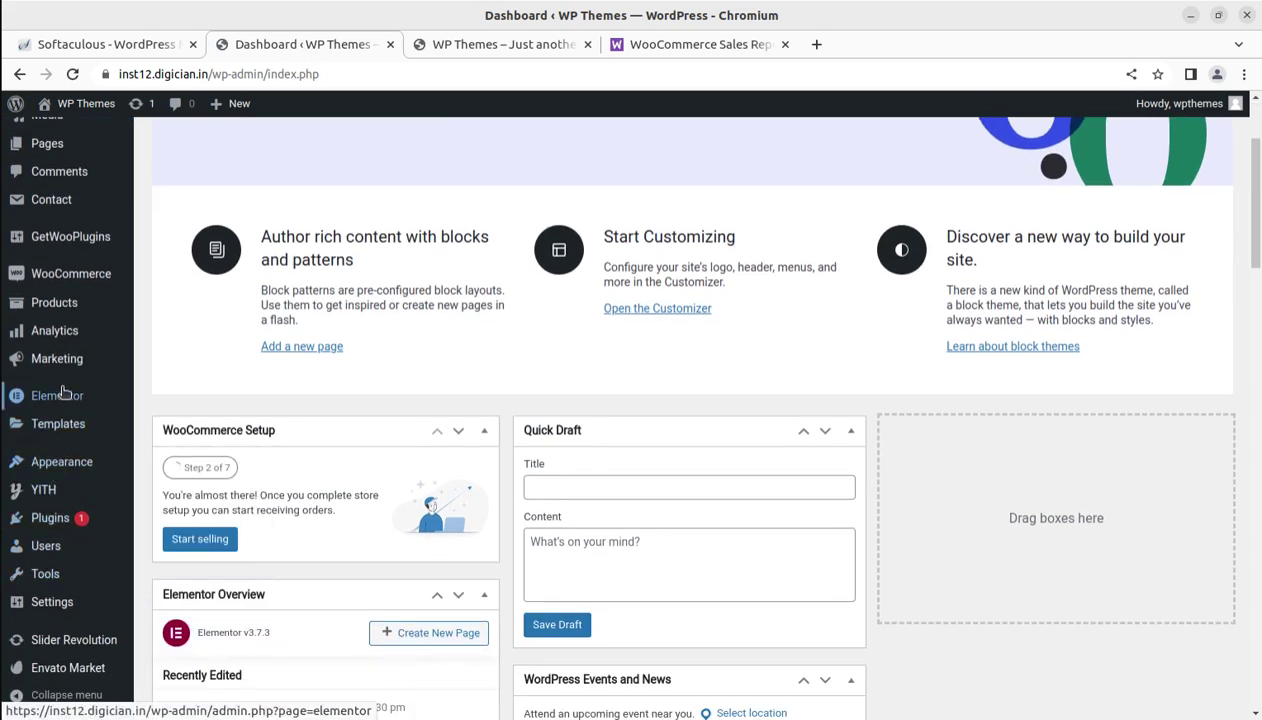
mouse_move(62, 331)
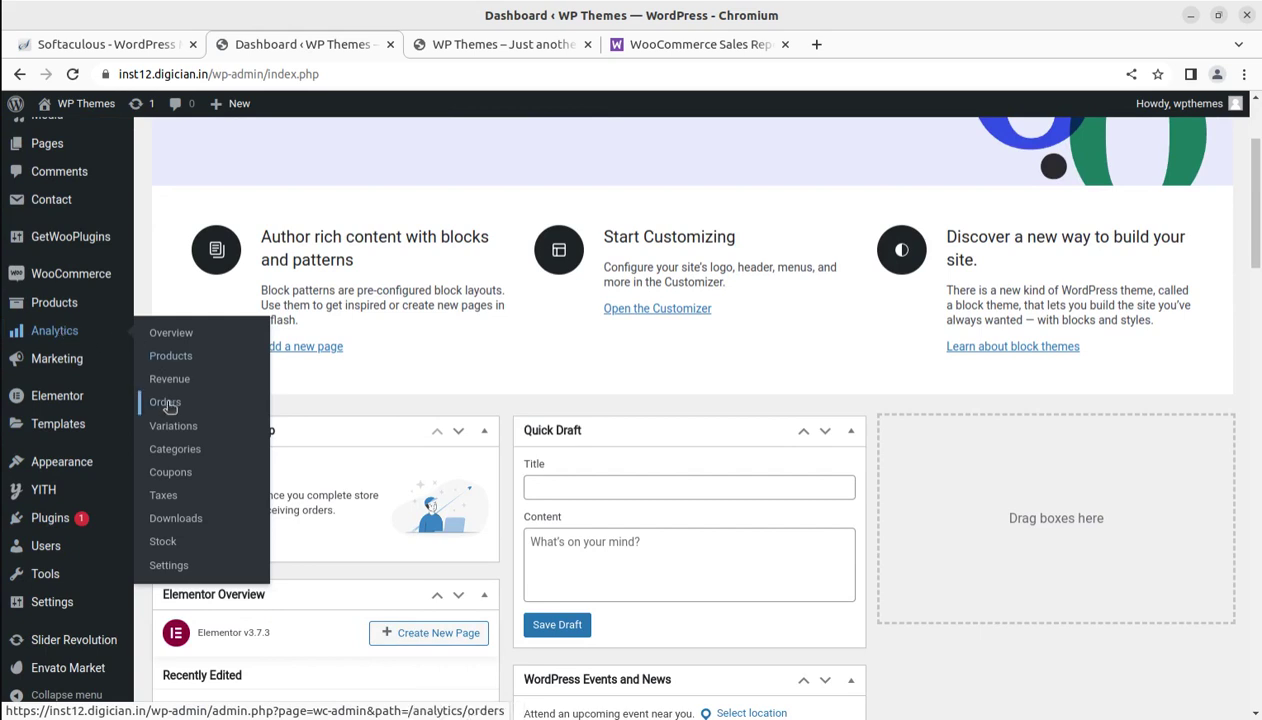
Step: Open Analytics > Orders and review the empty Aug 1–31, 2022 orders table
left_click(166, 403)
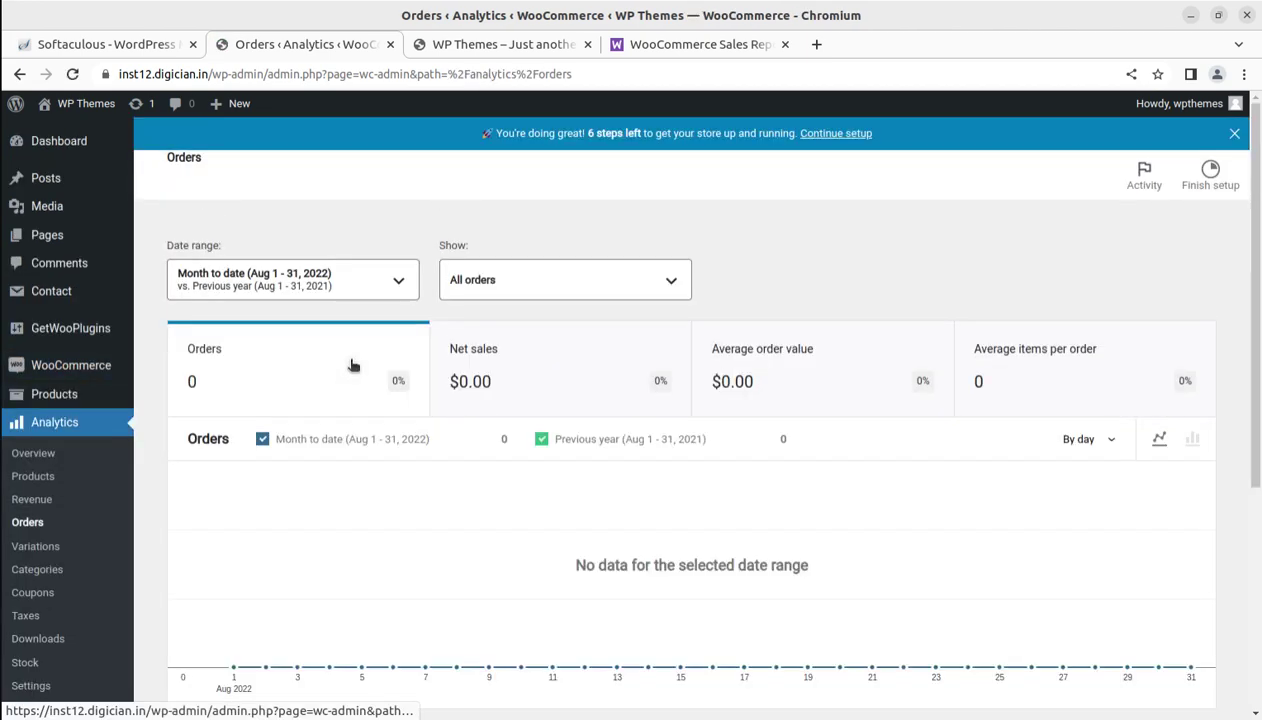
scroll(690, 425, "down", 5)
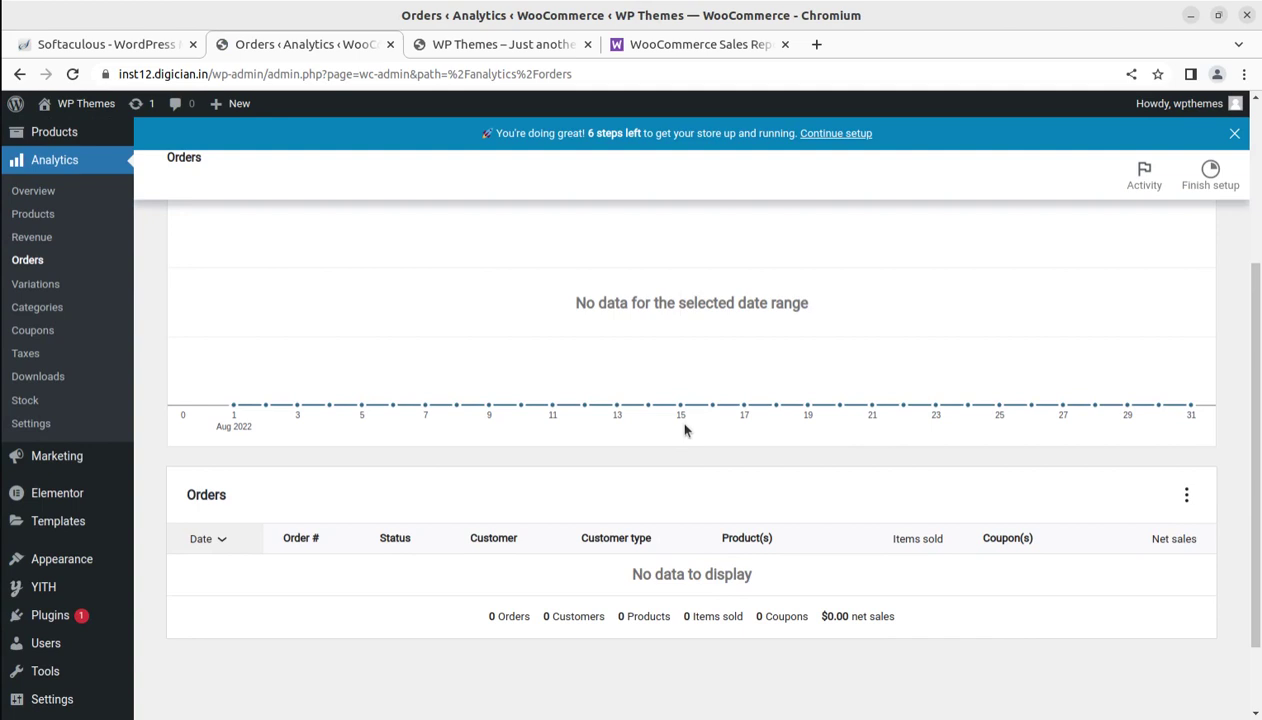
scroll(685, 430, "up", 3)
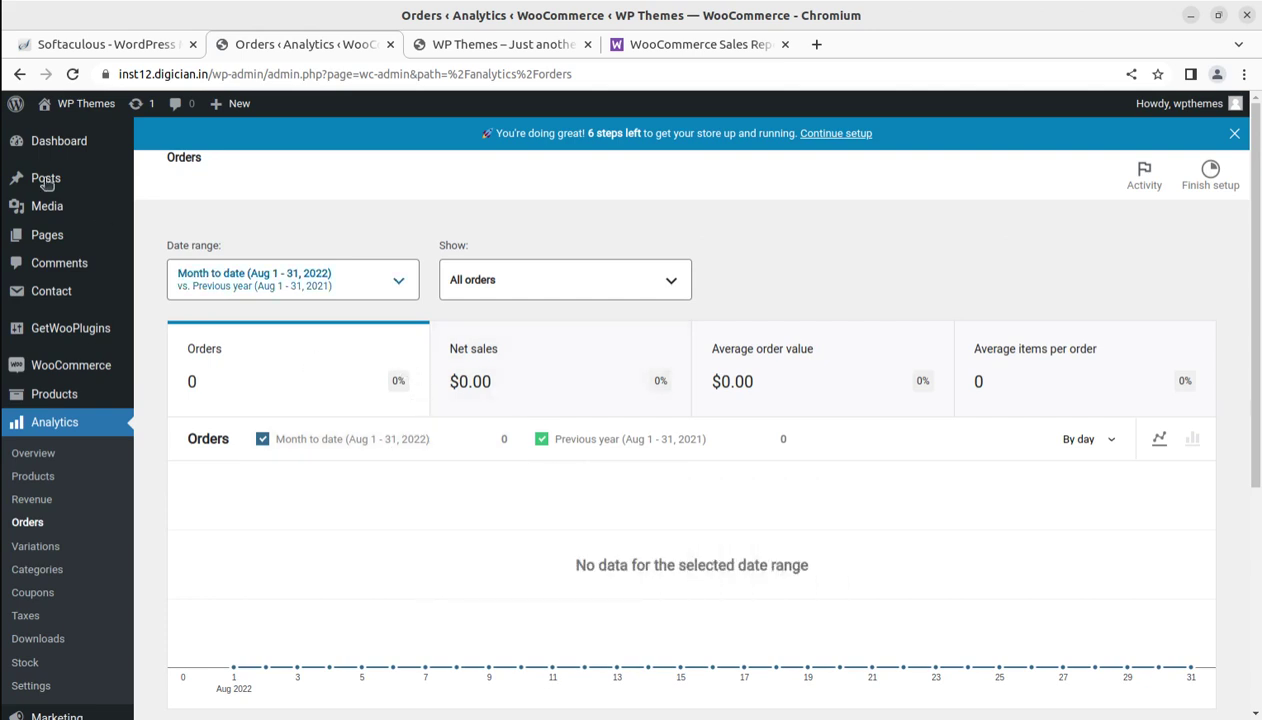
Step: Return to the admin Dashboard, browse the sidebar menus, then scroll back to the top
left_click(55, 145)
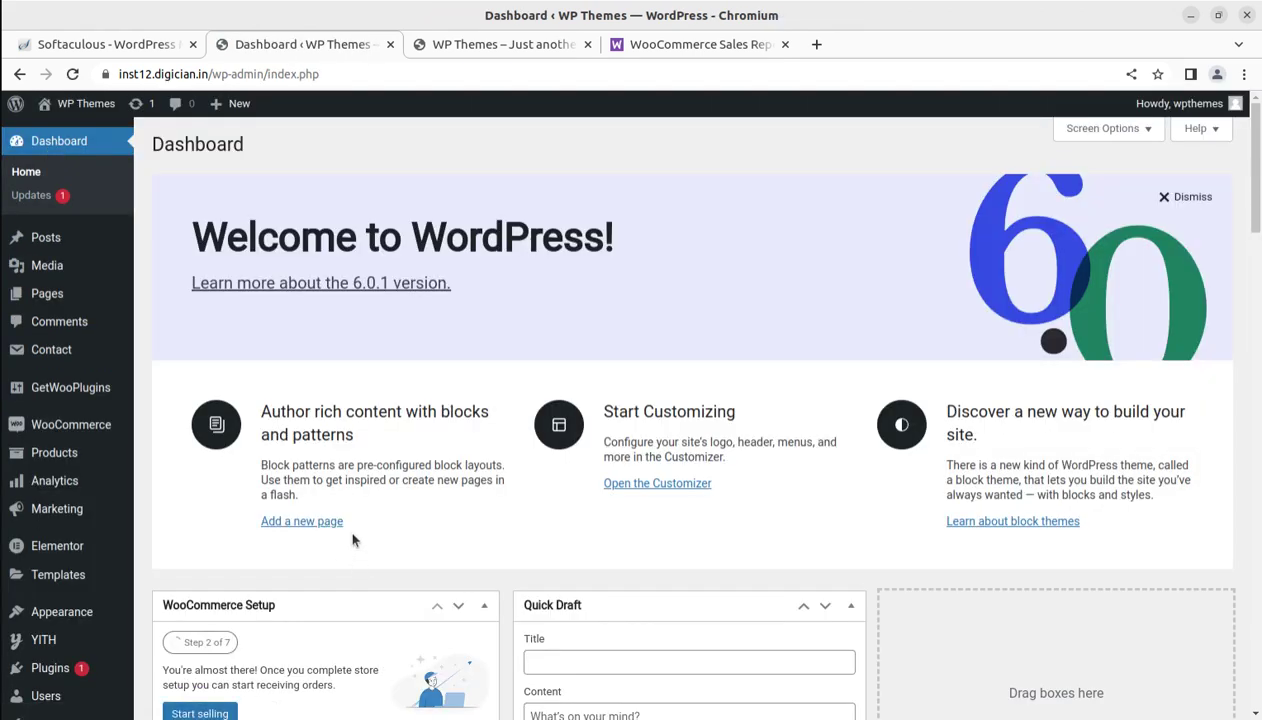
scroll(55, 565, "down", 3)
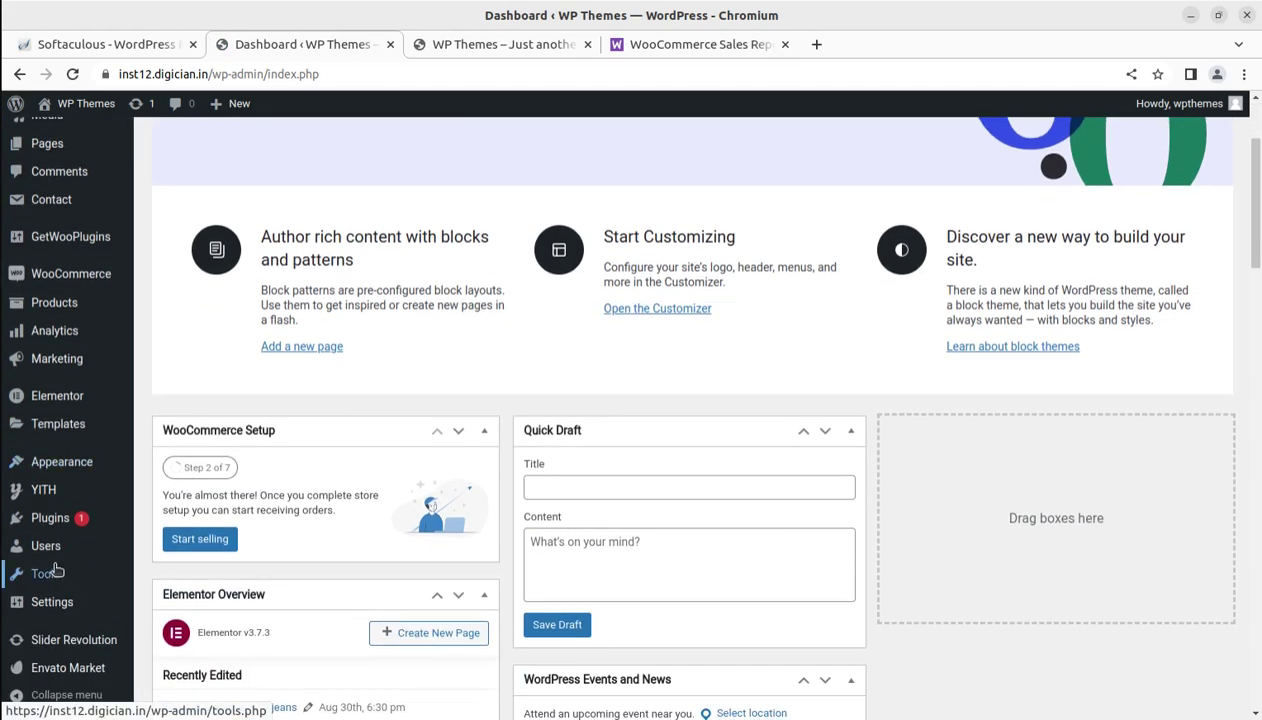
scroll(55, 545, "down", 2)
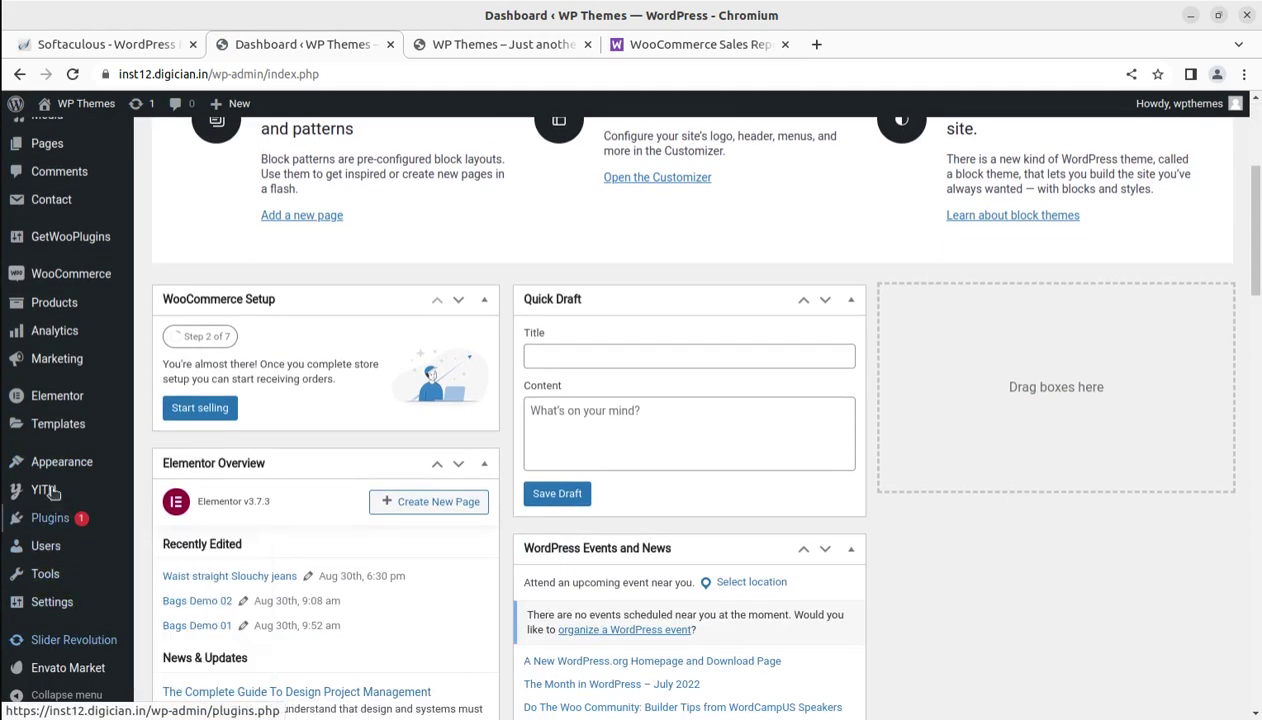
mouse_move(57, 466)
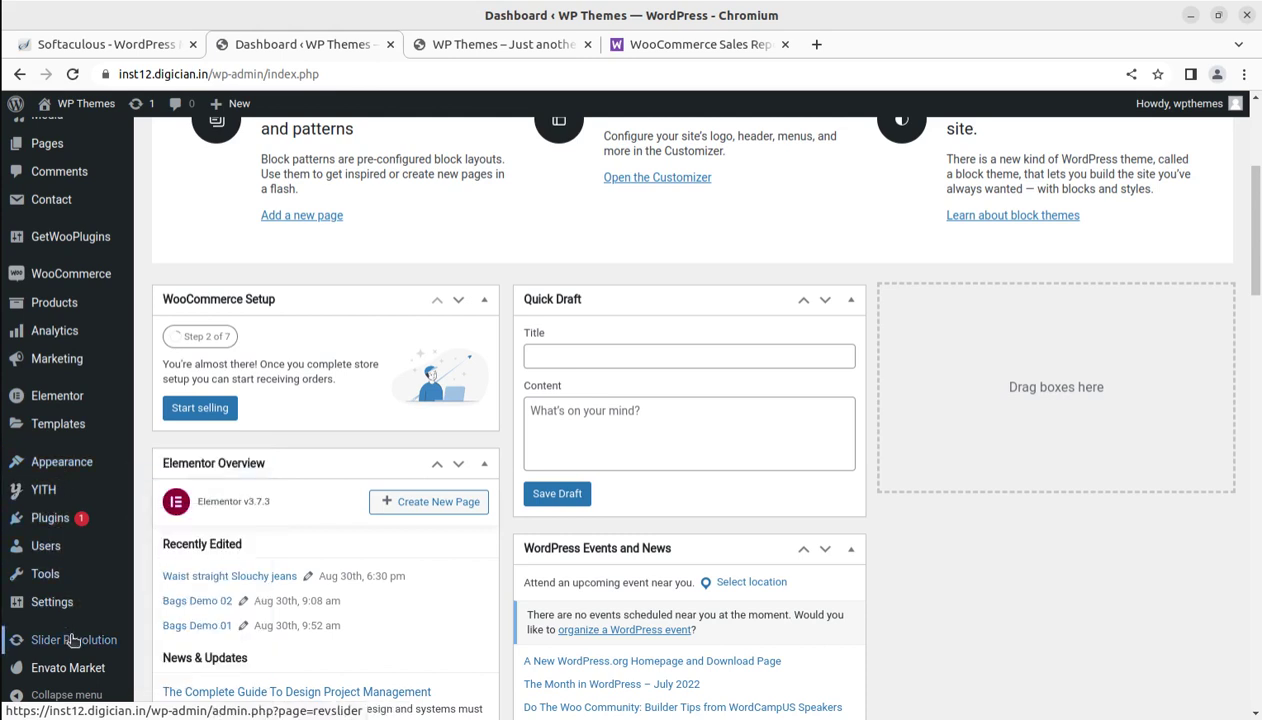
mouse_move(82, 333)
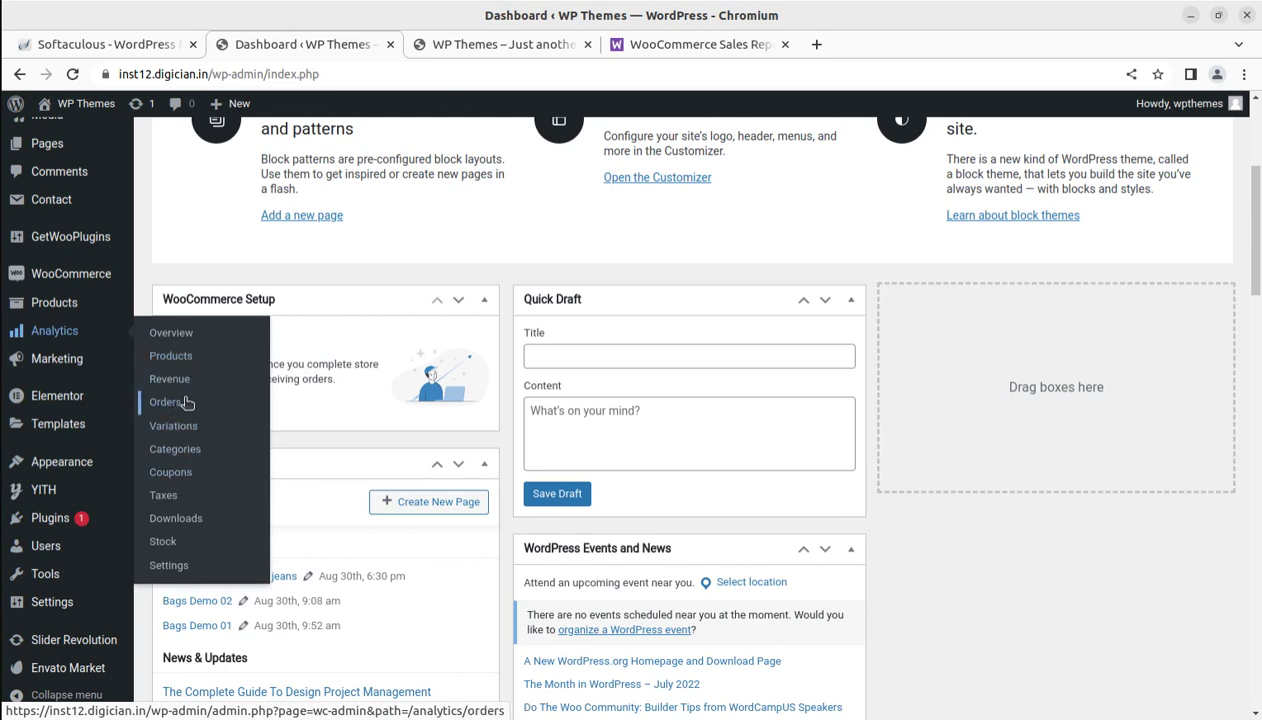
left_click(187, 402)
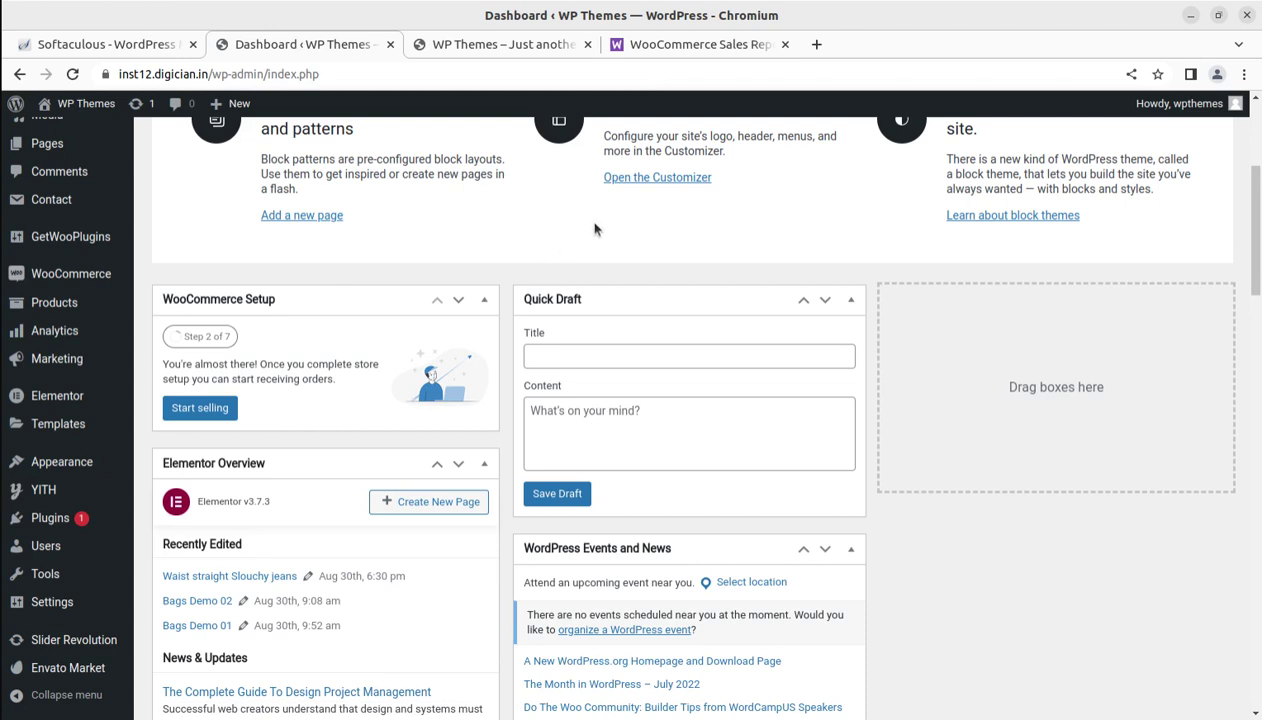
scroll(199, 279, "up", 5)
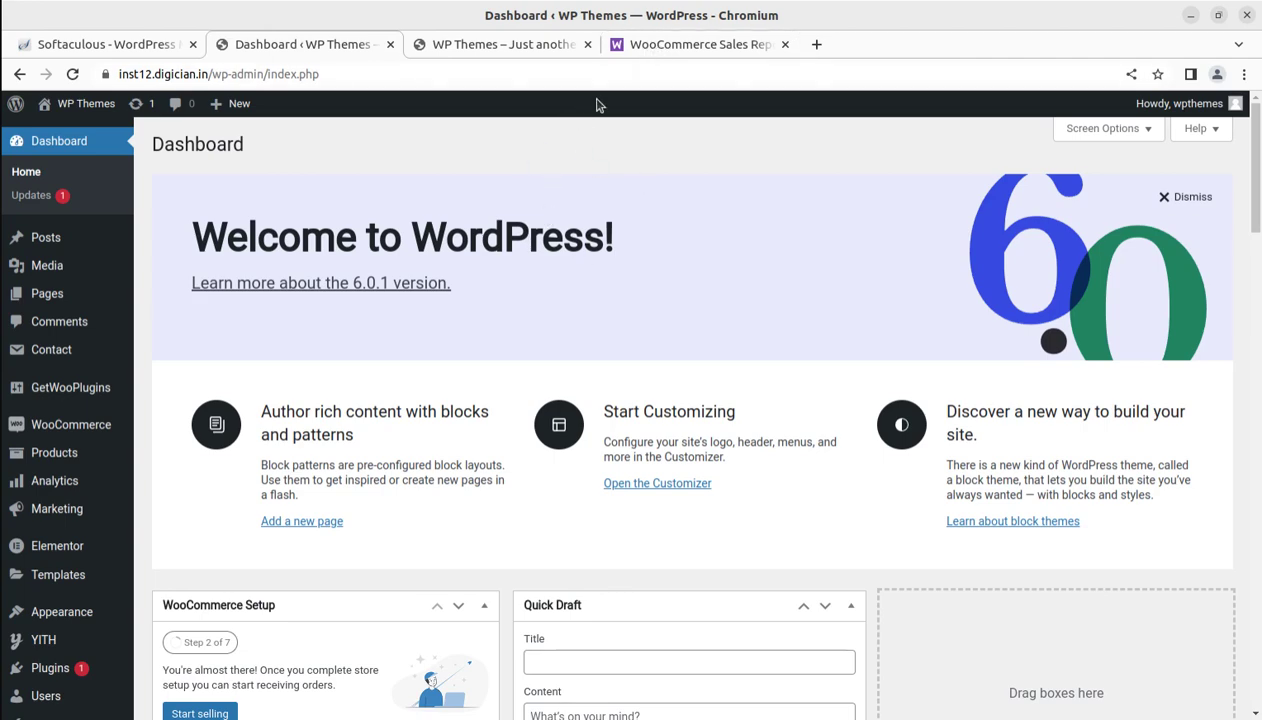
left_click(656, 46)
mouse_move(632, 122)
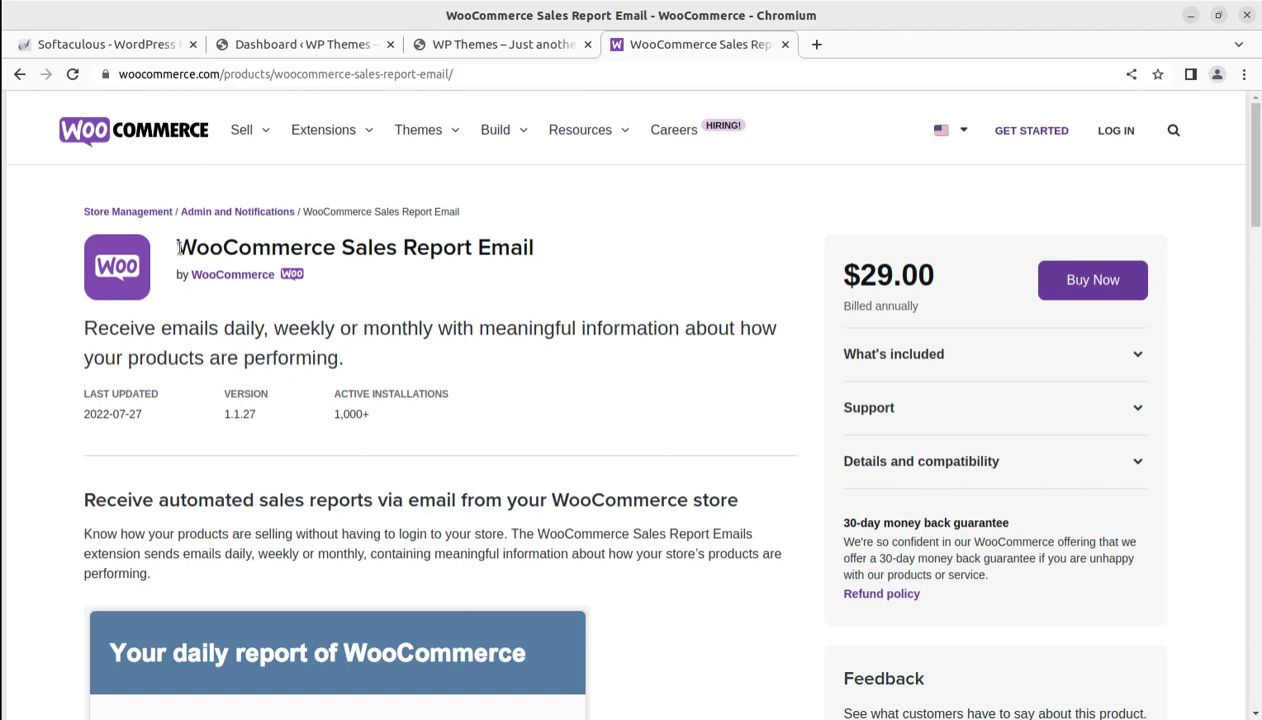
left_click_drag(176, 247, 537, 256)
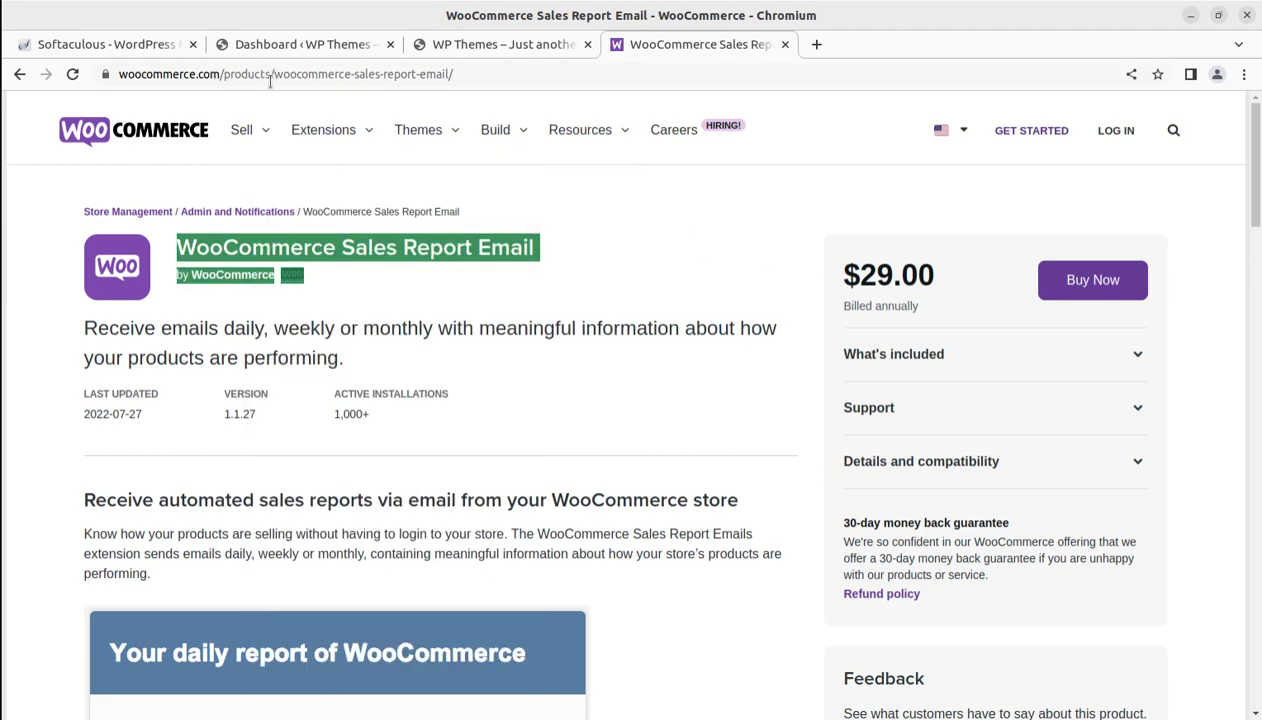
mouse_move(193, 173)
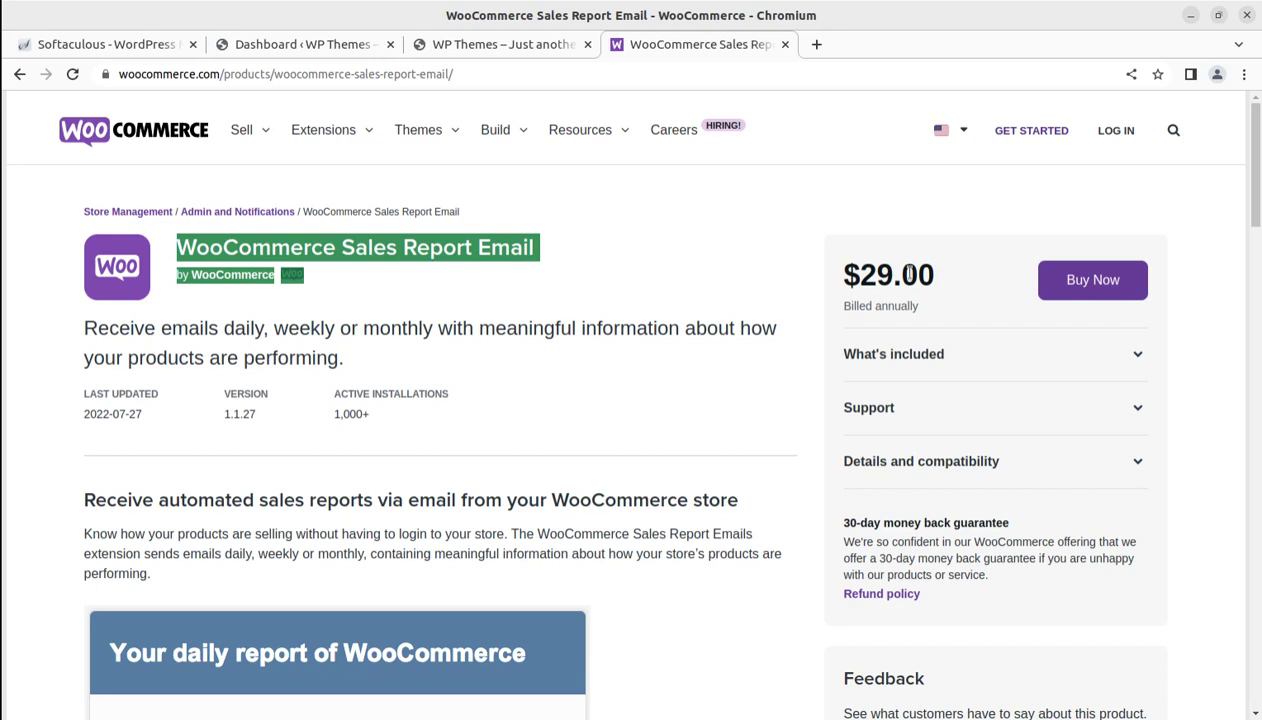
left_click_drag(147, 520, 364, 498)
left_click(483, 500)
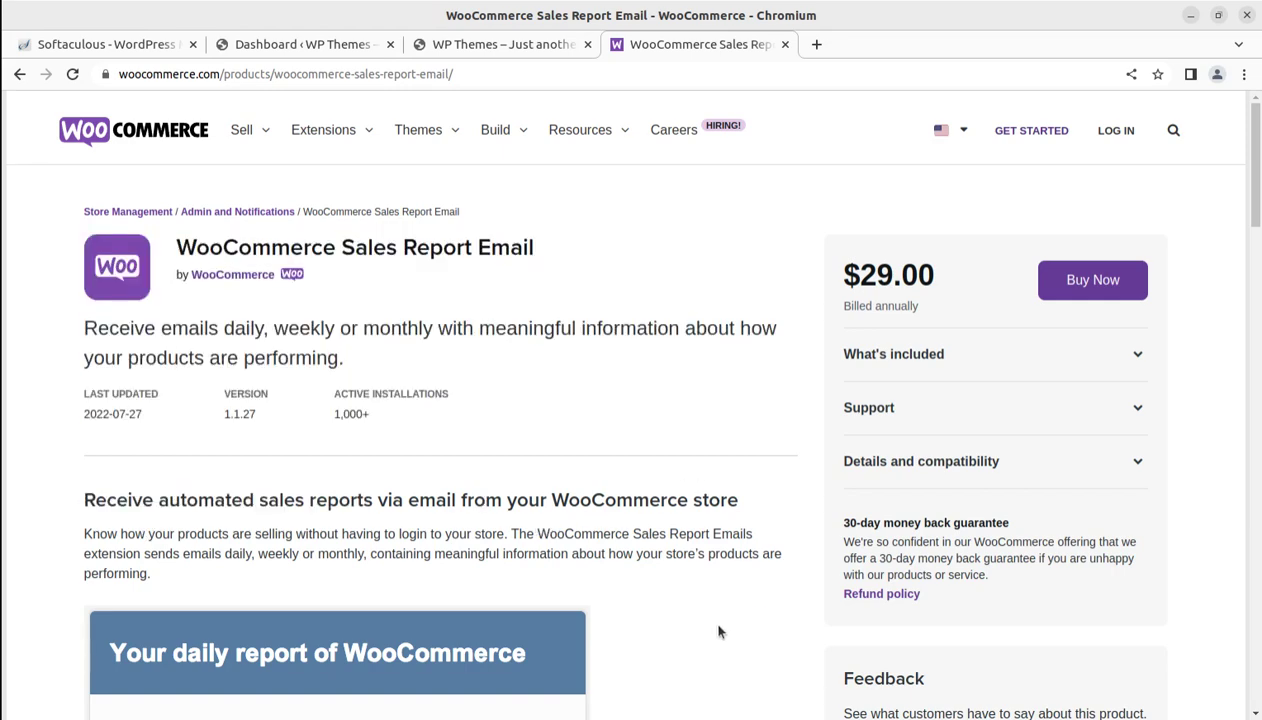
scroll(712, 626, "down", 3)
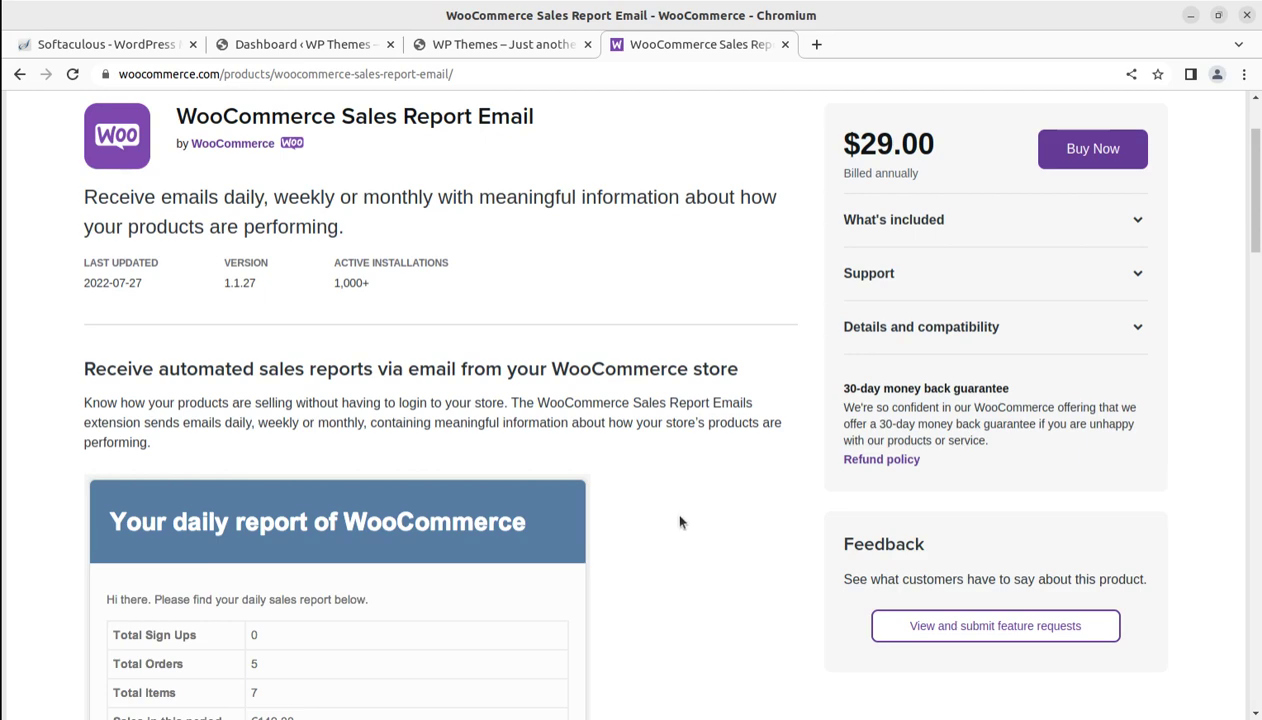
scroll(679, 522, "down", 1)
scroll(679, 522, "down", 5)
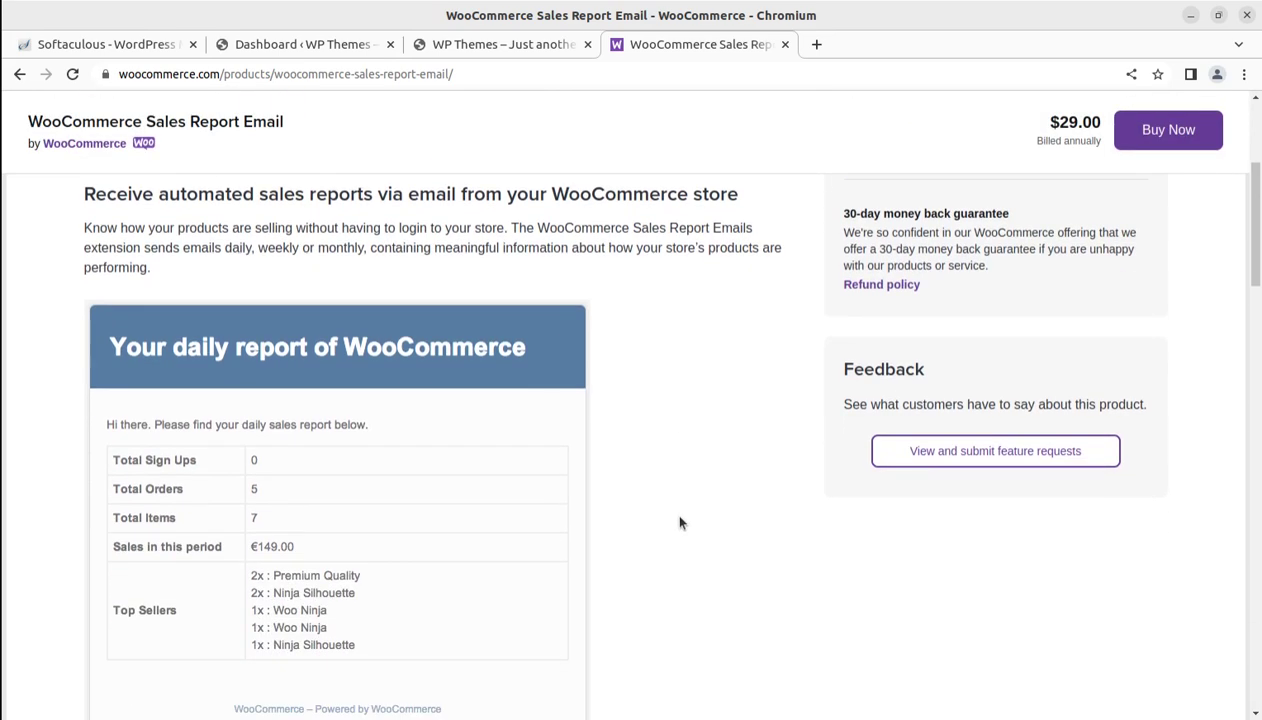
scroll(400, 462, "down", 1)
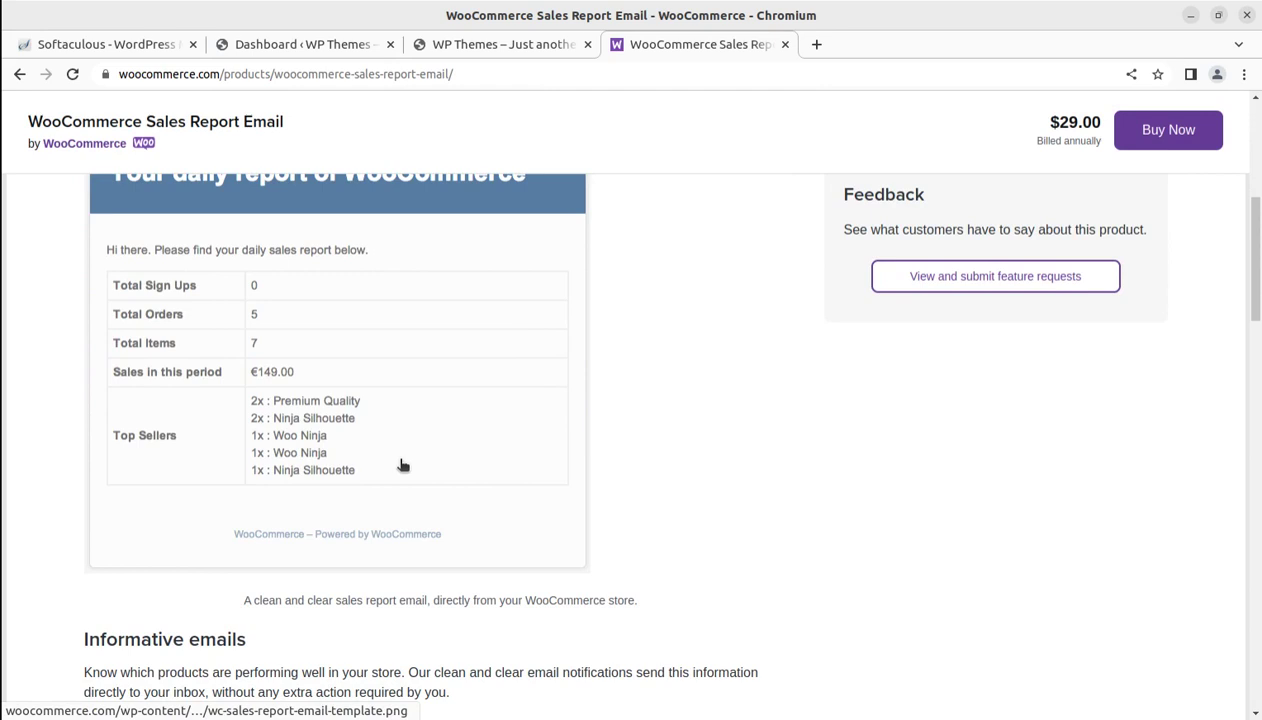
scroll(403, 468, "up", 1)
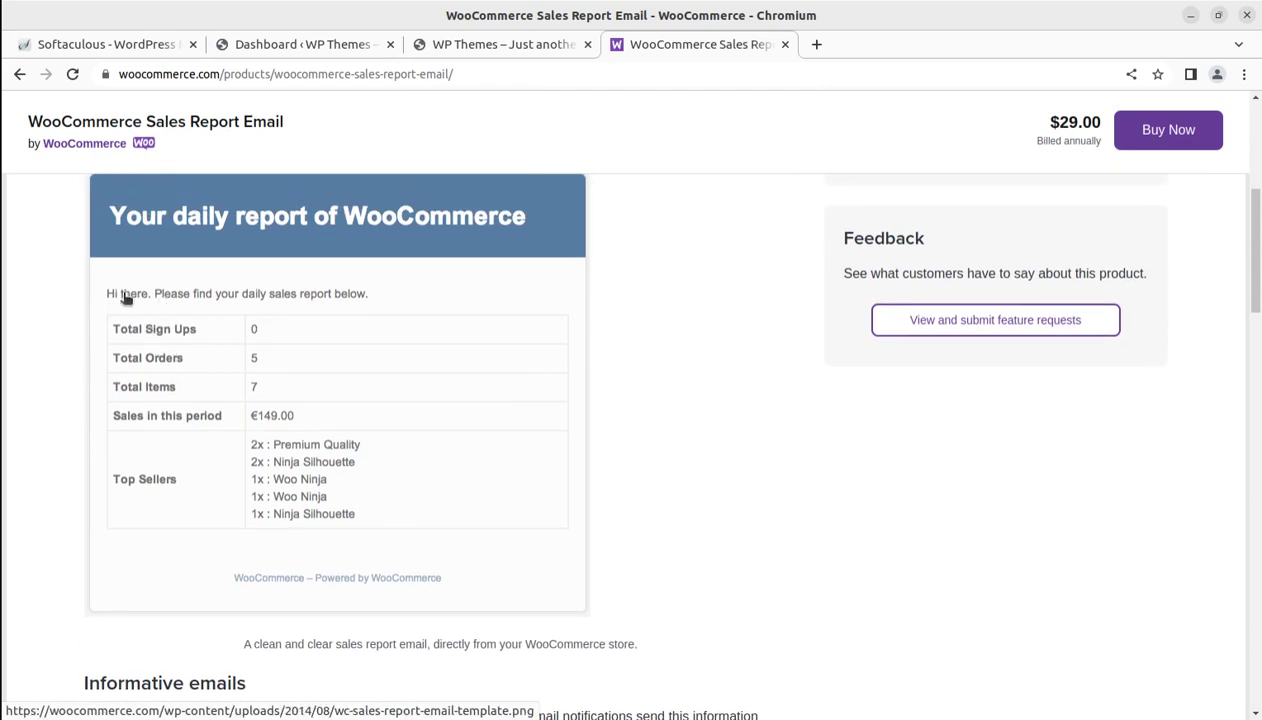
scroll(310, 438, "down", 2)
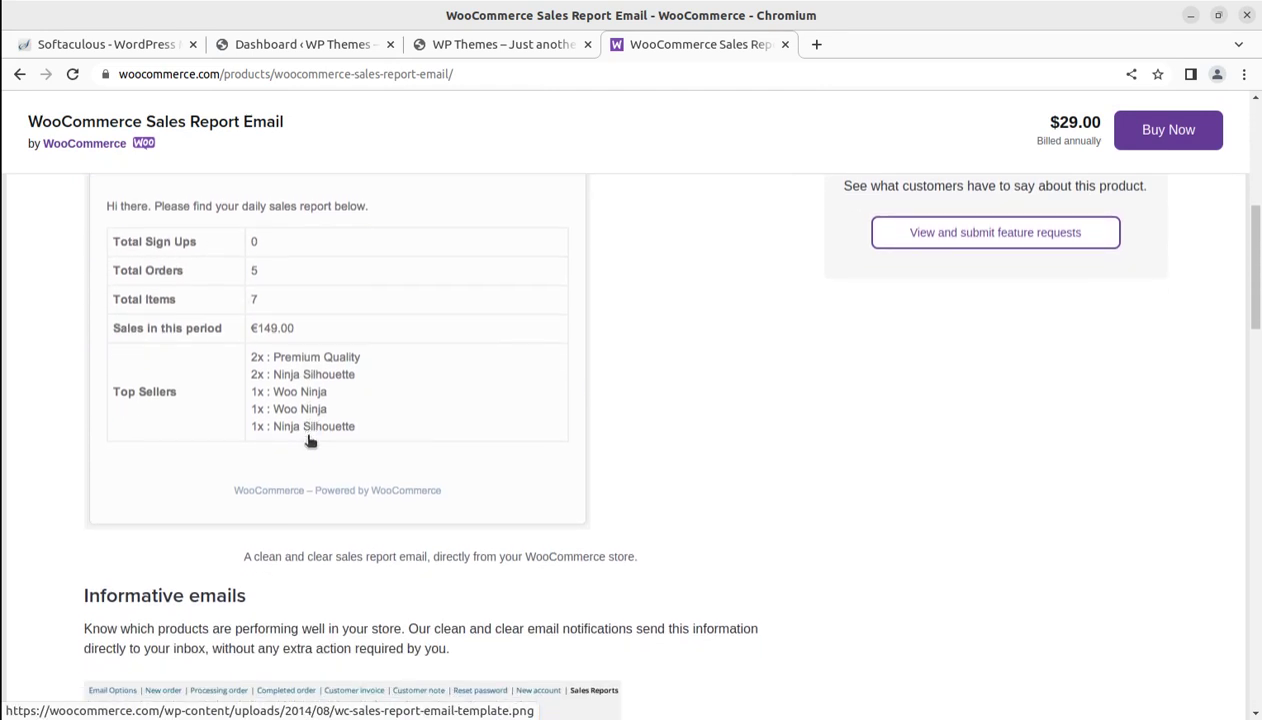
scroll(399, 456, "up", 3)
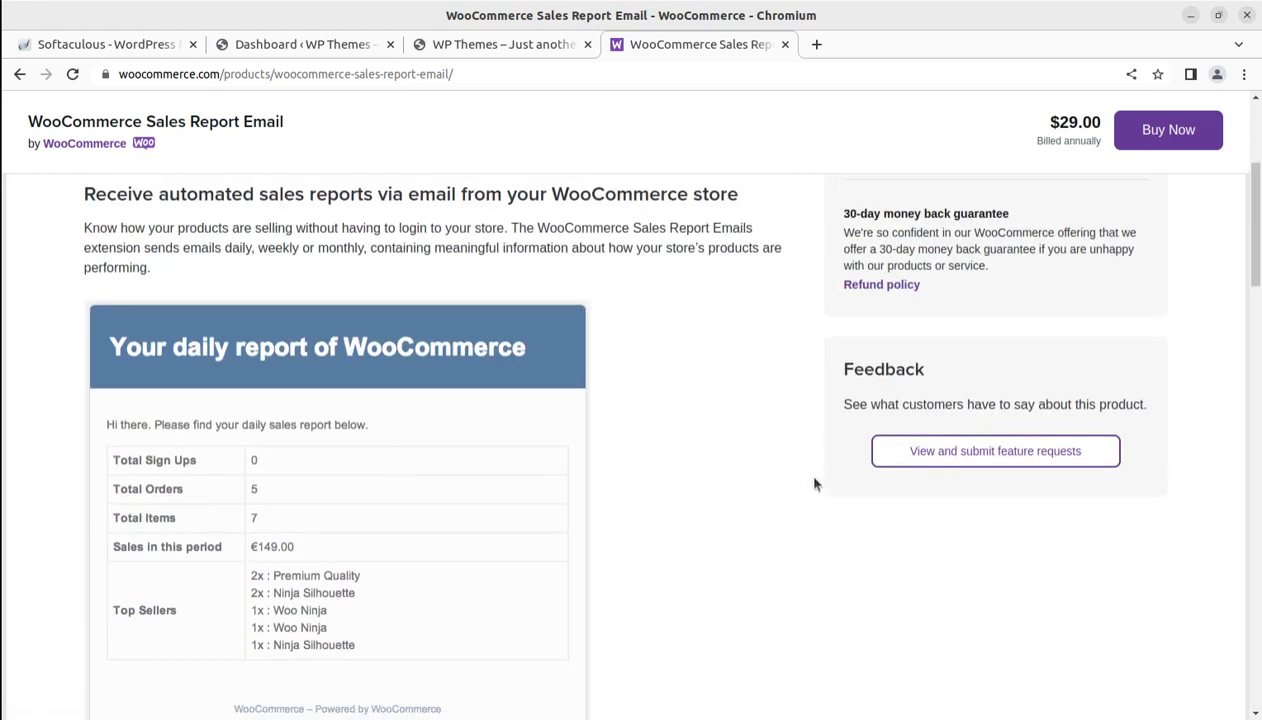
scroll(814, 484, "up", 3)
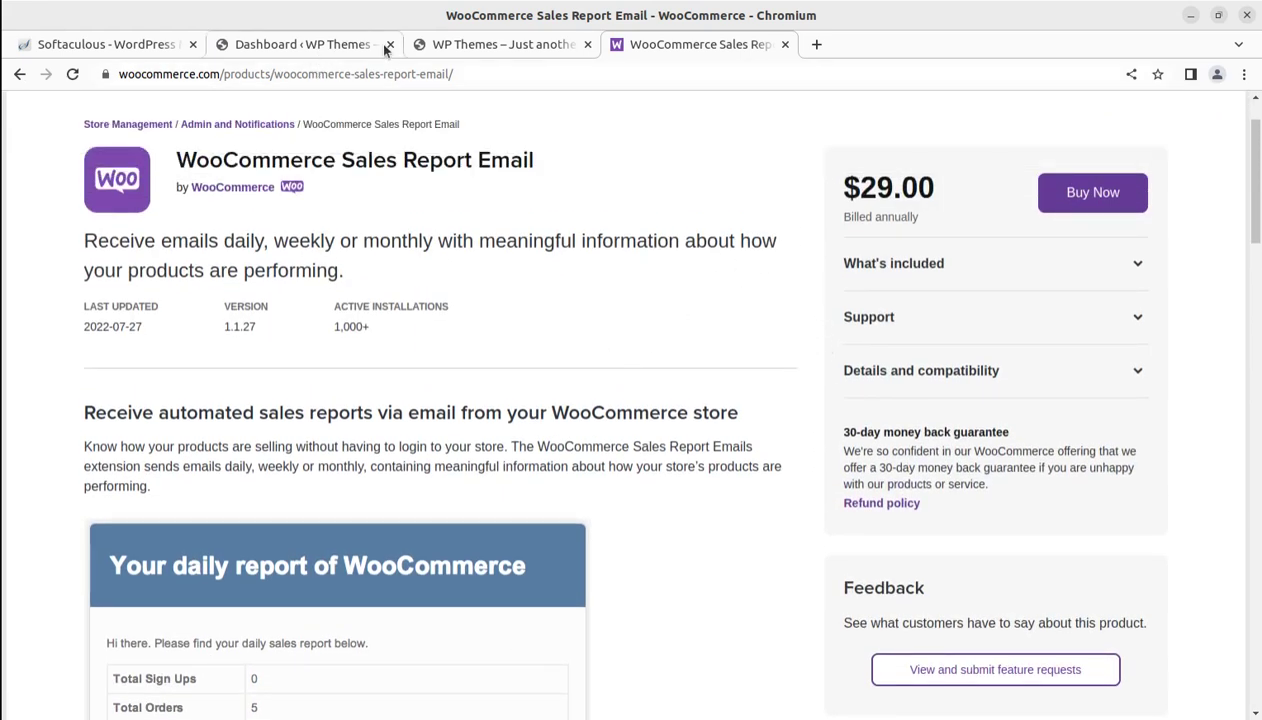
Step: Switch to the 'WP Themes' storefront tab and scroll up to the 'A Revolution In Retail' banner
left_click(501, 43)
scroll(504, 518, "up", 10)
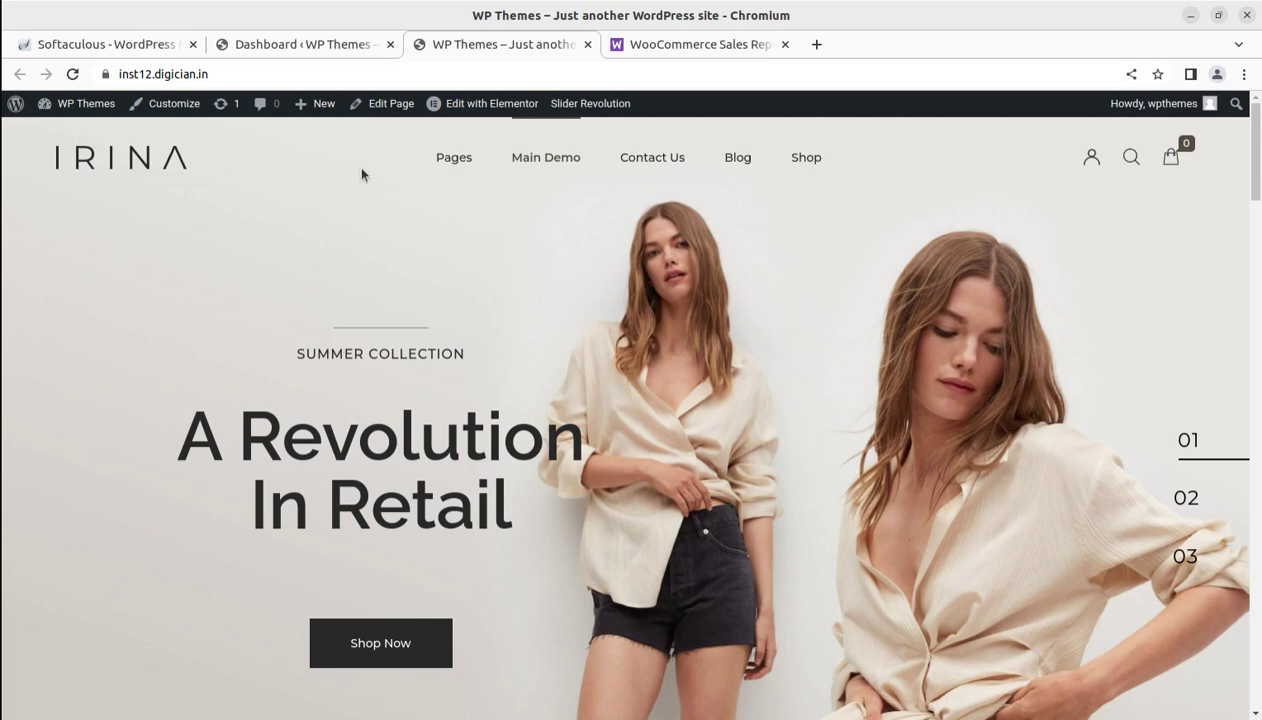
Step: Go back to the admin Dashboard tab and open Plugins > Add New
left_click(295, 46)
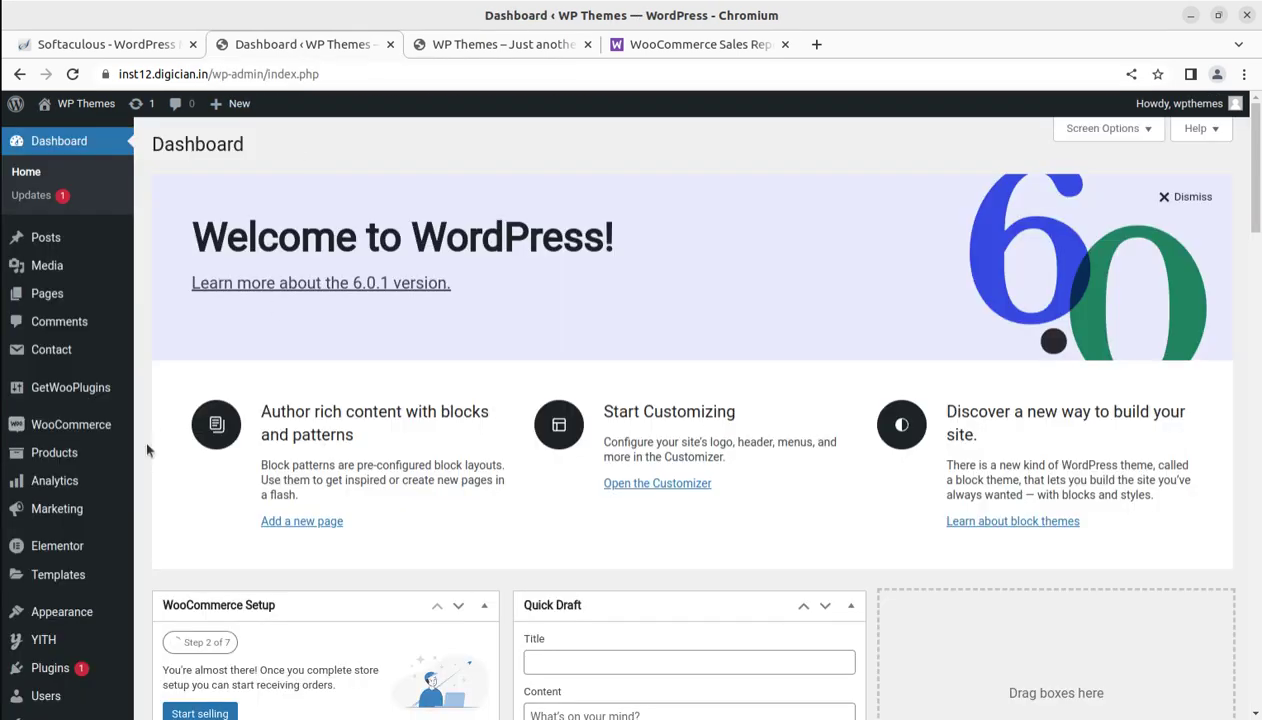
scroll(165, 593, "down", 2)
mouse_move(63, 549)
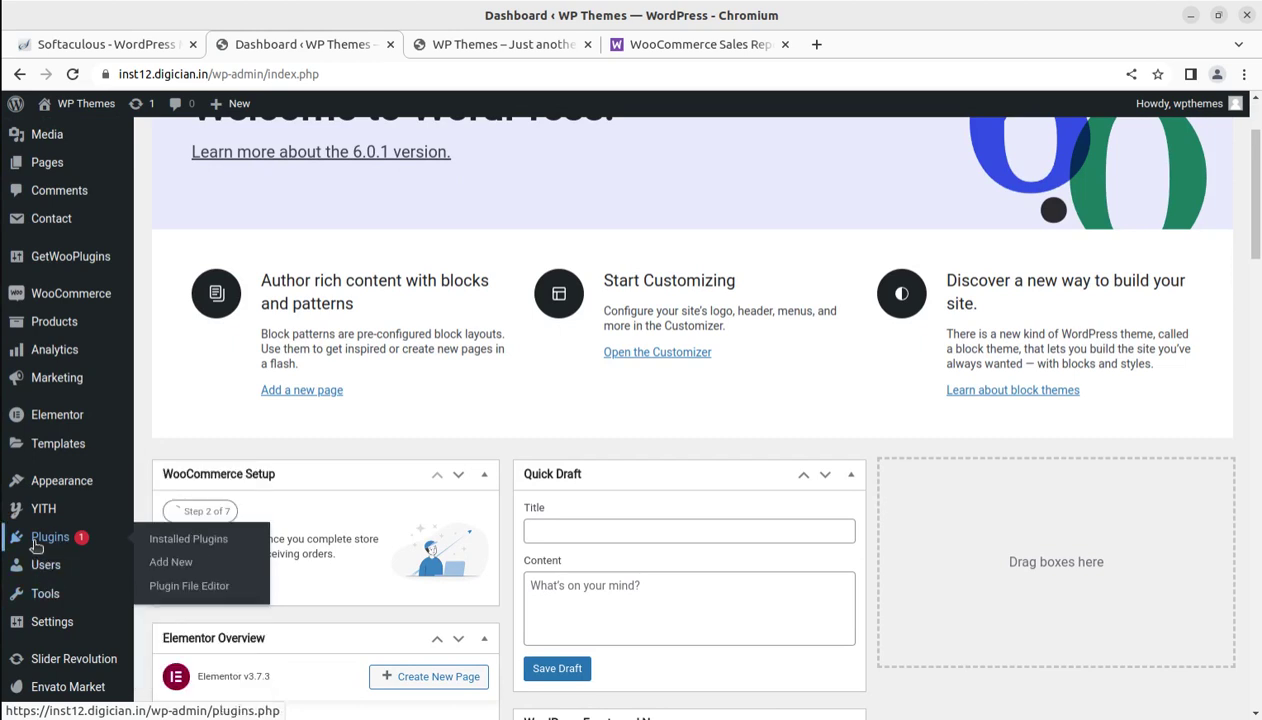
left_click(162, 566)
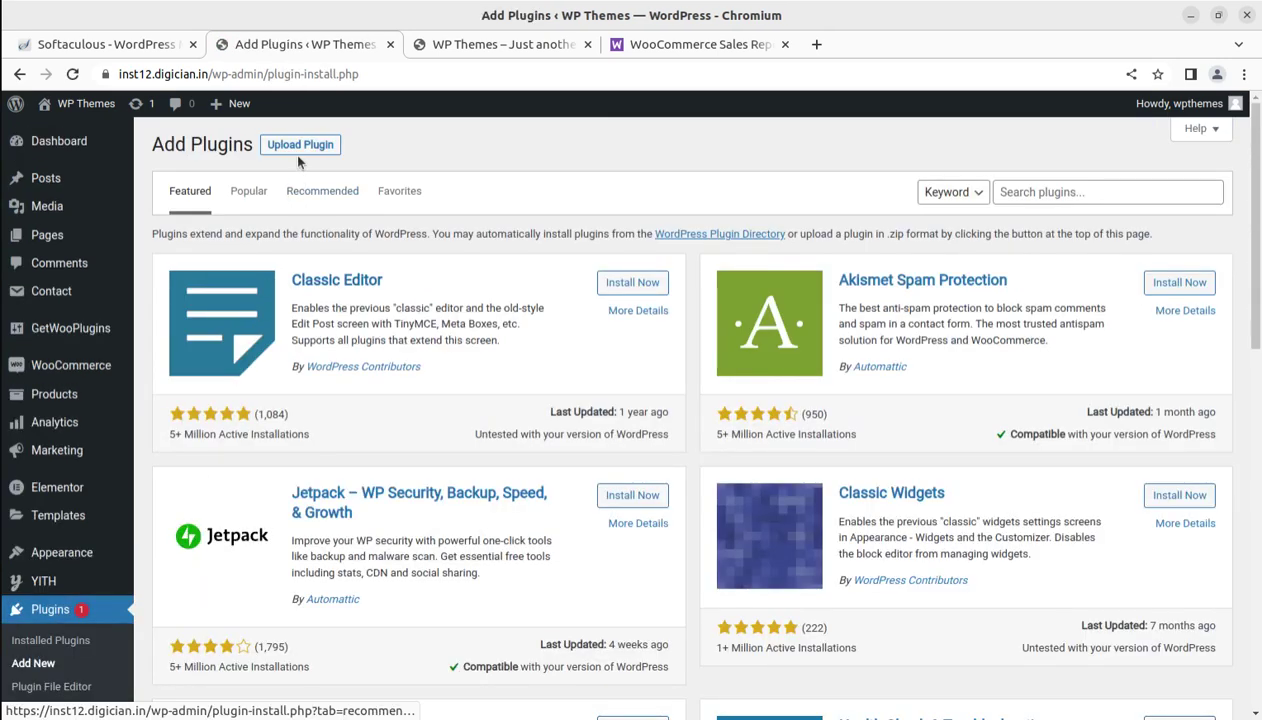
Step: Upload woocommerce-sales-report-email.zip from Downloads/woocommerce-sales-report-email-v1.1.27 and install it
left_click(300, 150)
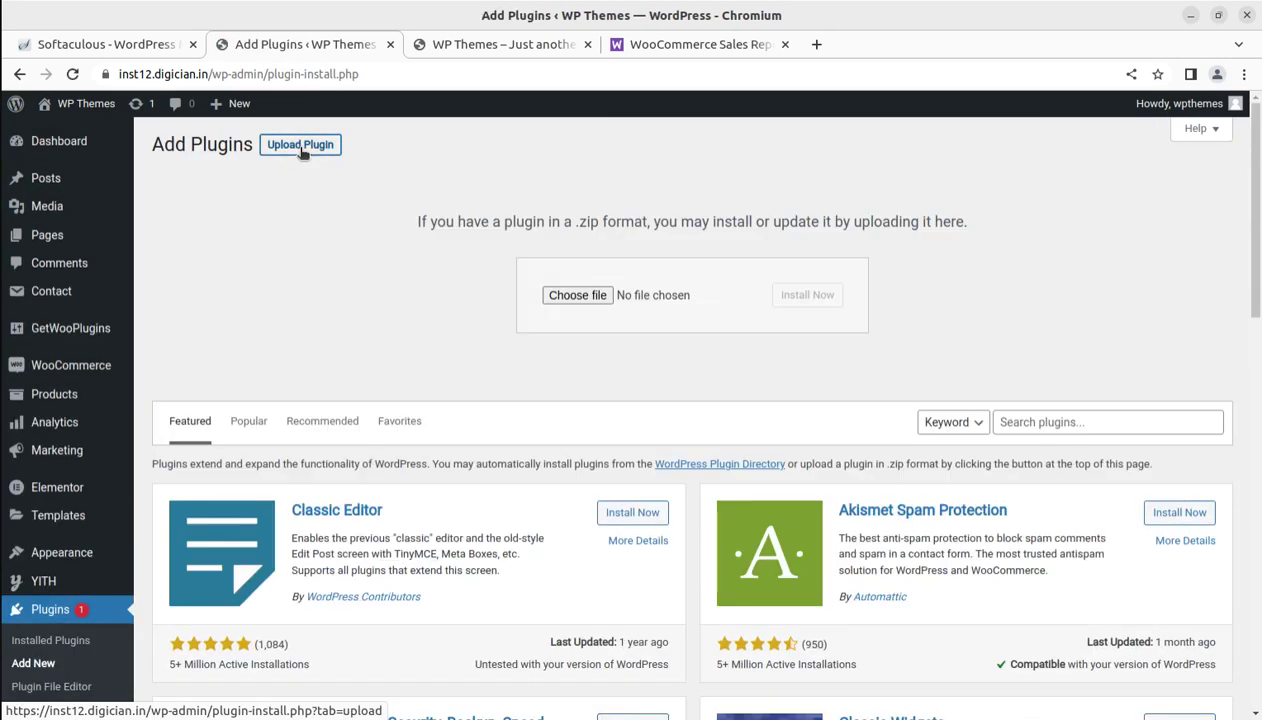
left_click(577, 295)
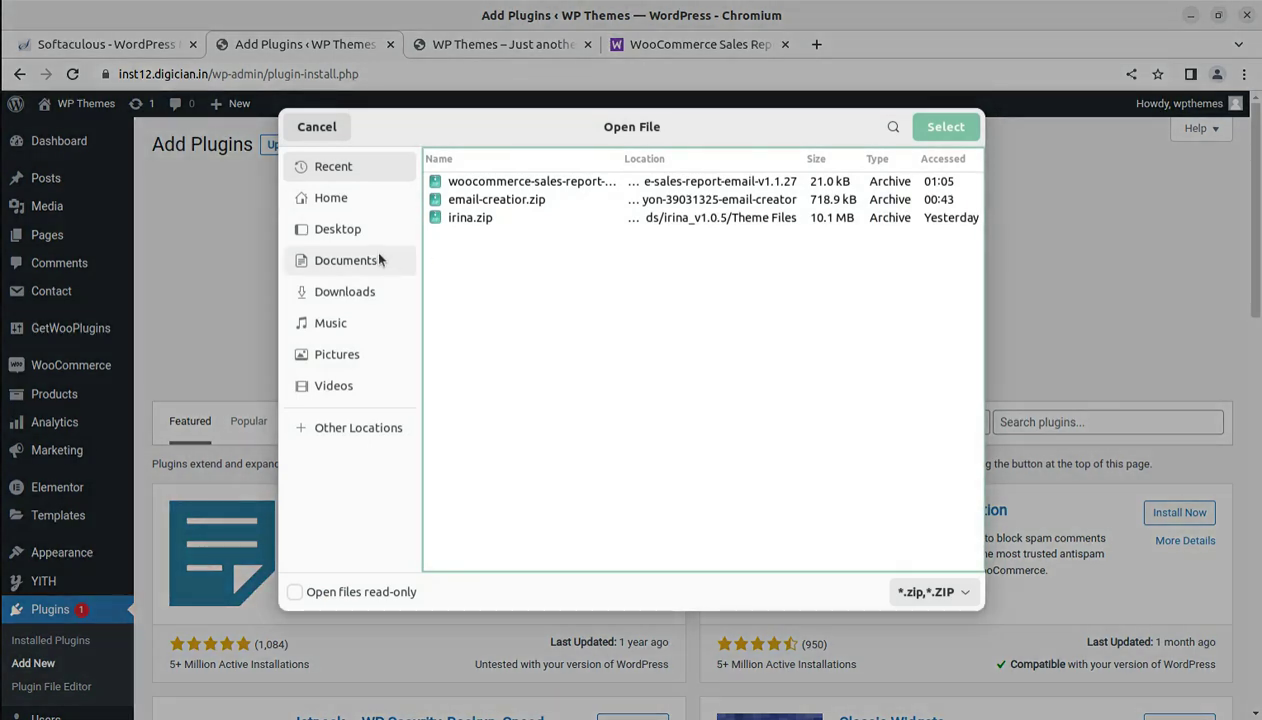
left_click(349, 290)
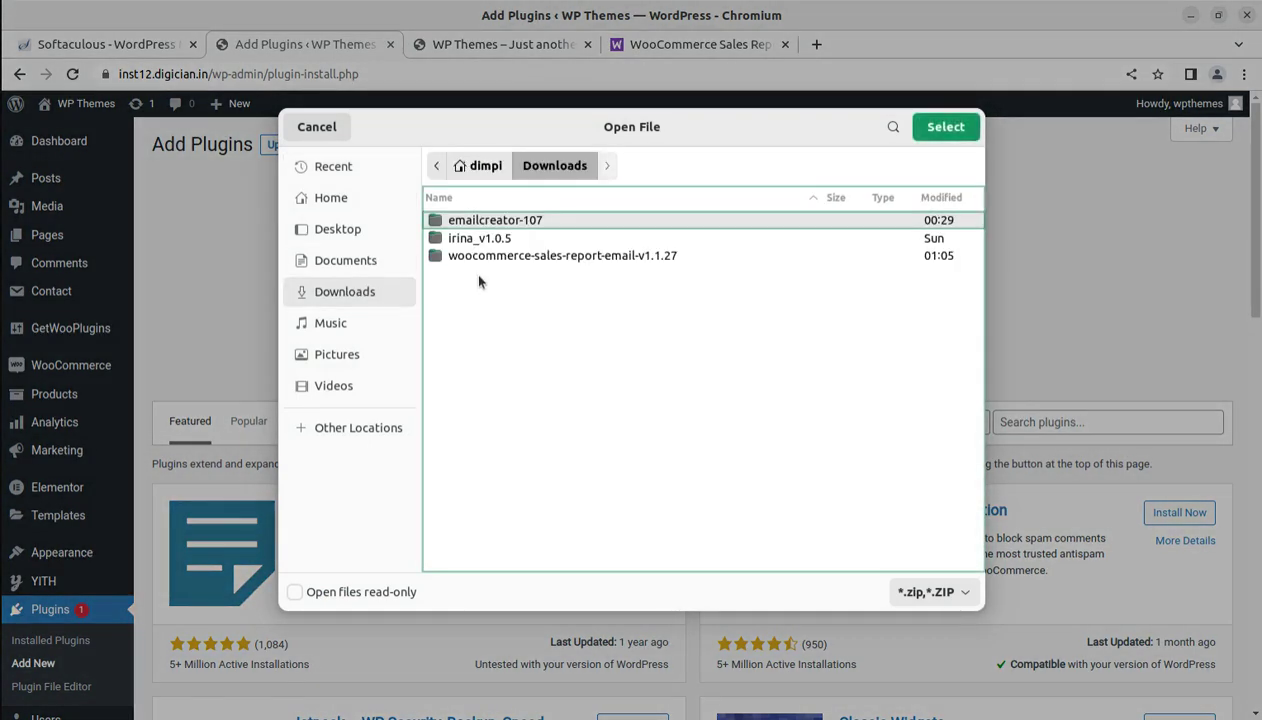
double_click(574, 256)
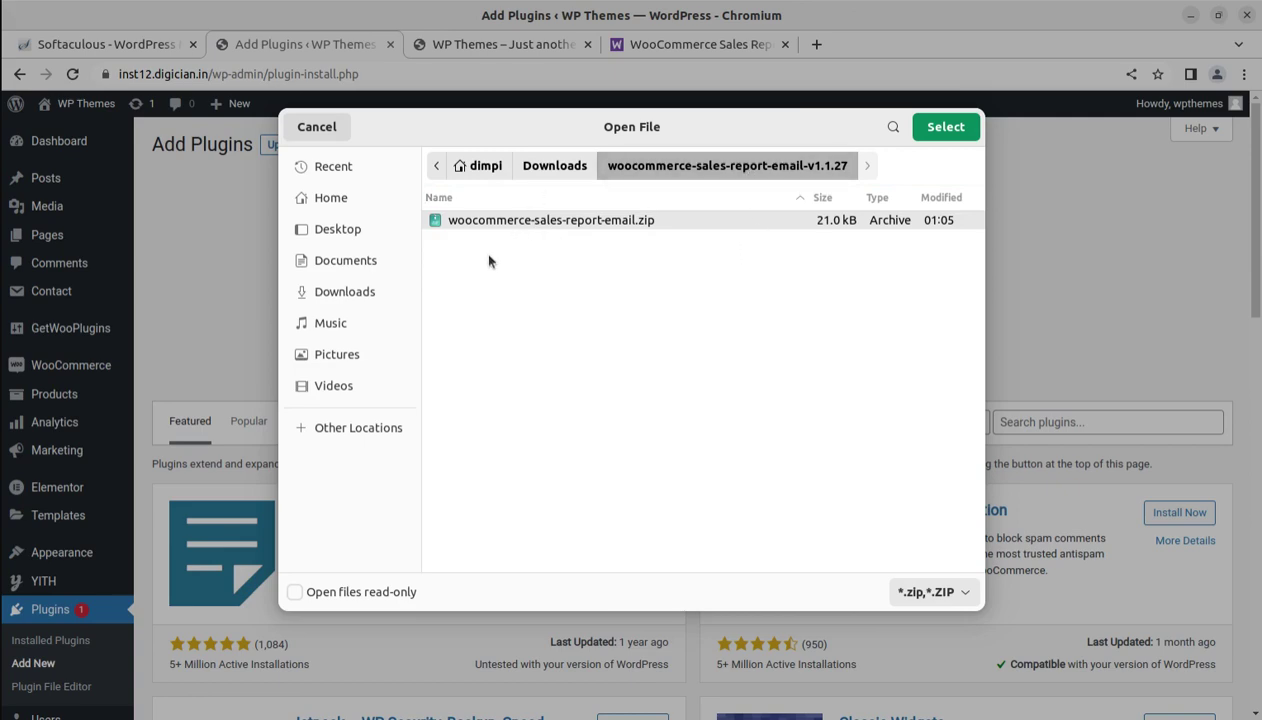
left_click(938, 127)
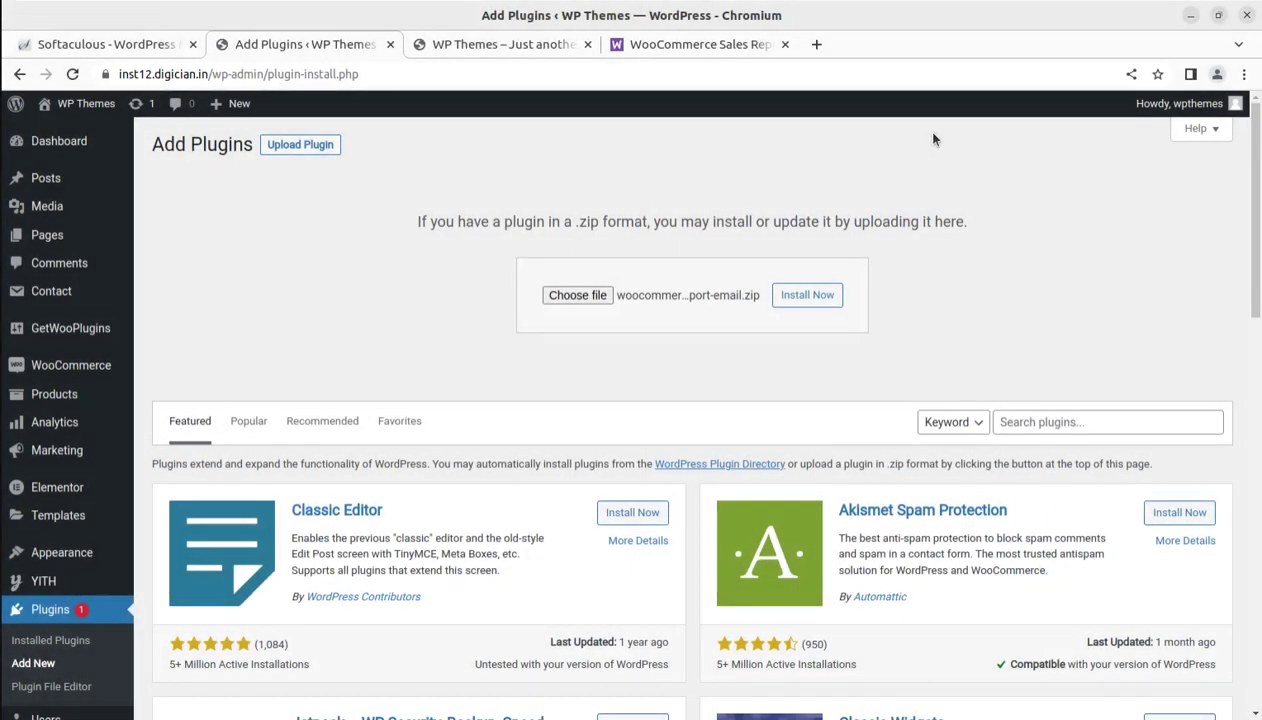
left_click(803, 297)
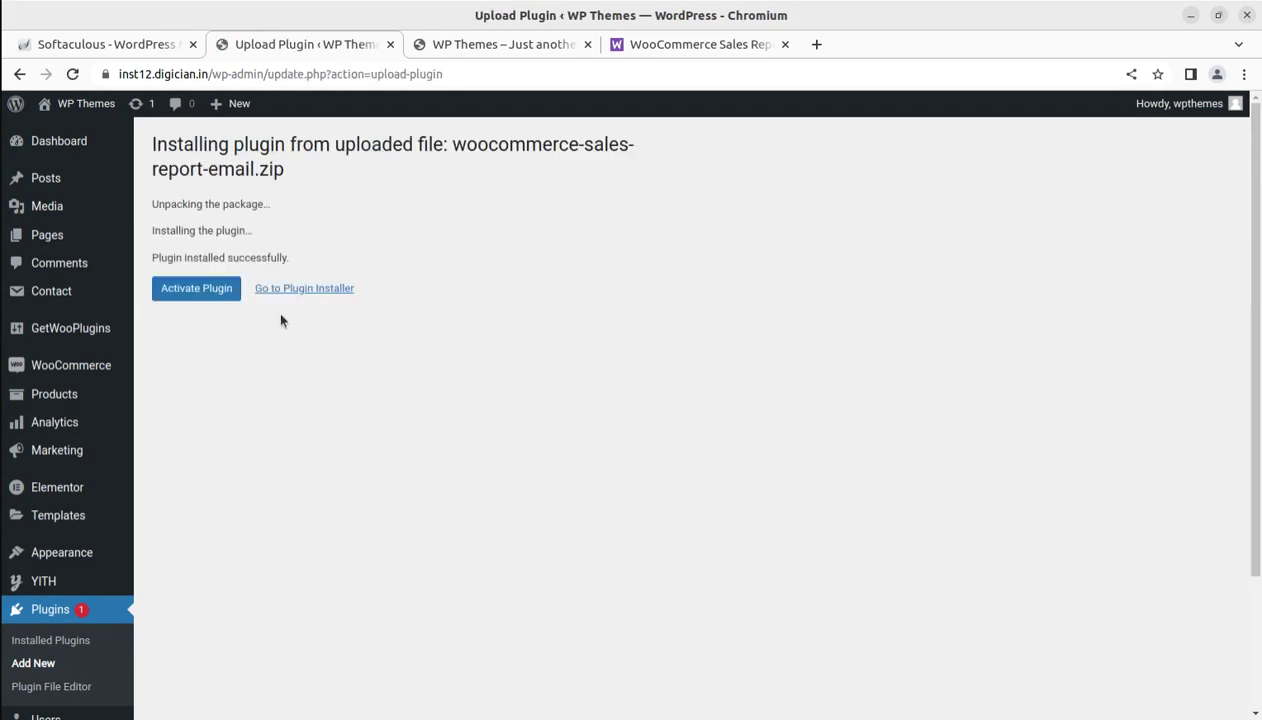
Step: Activate WooCommerce Sales Report Email 1.1.27 and check it is active in Installed Plugins
left_click(204, 305)
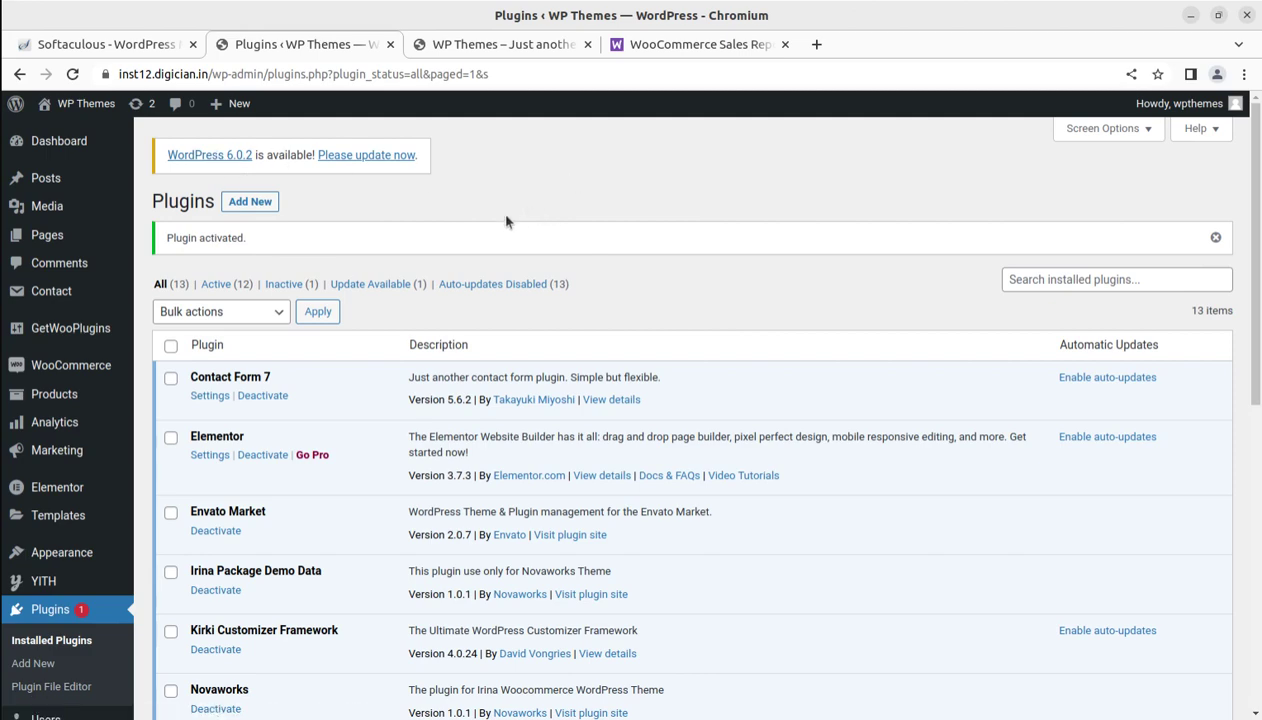
scroll(506, 221, "down", 5)
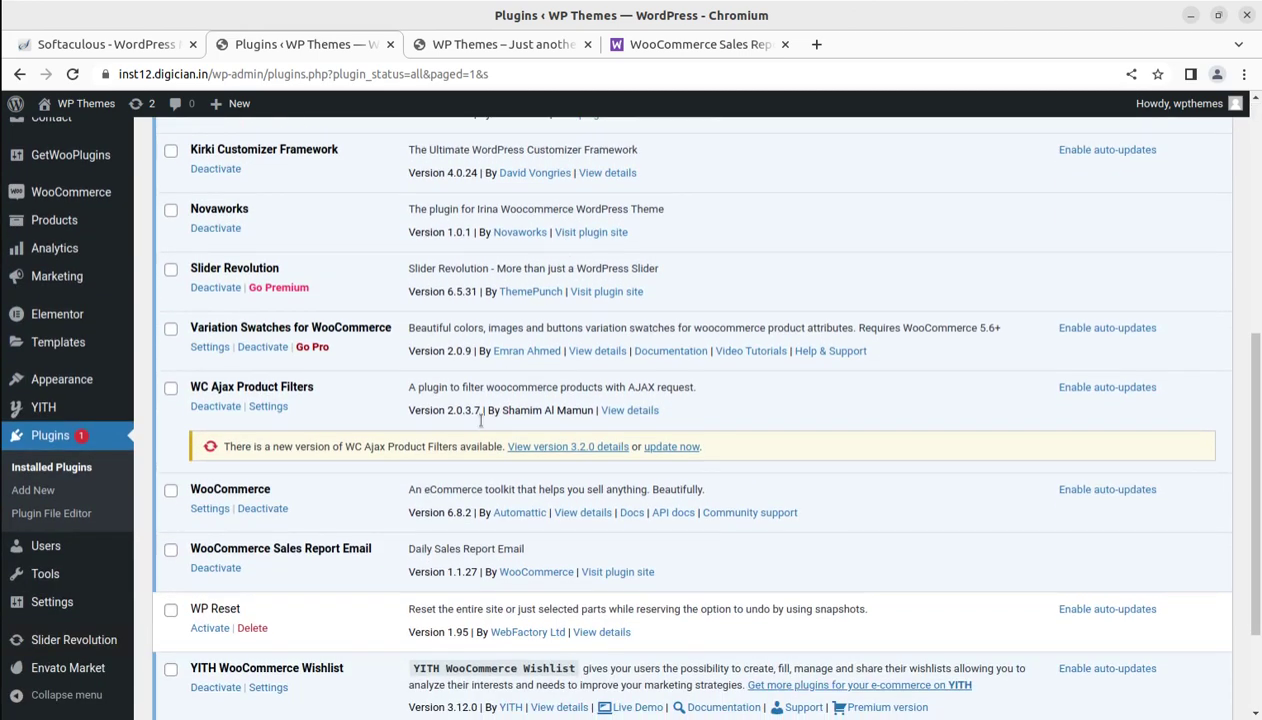
scroll(418, 518, "down", 1)
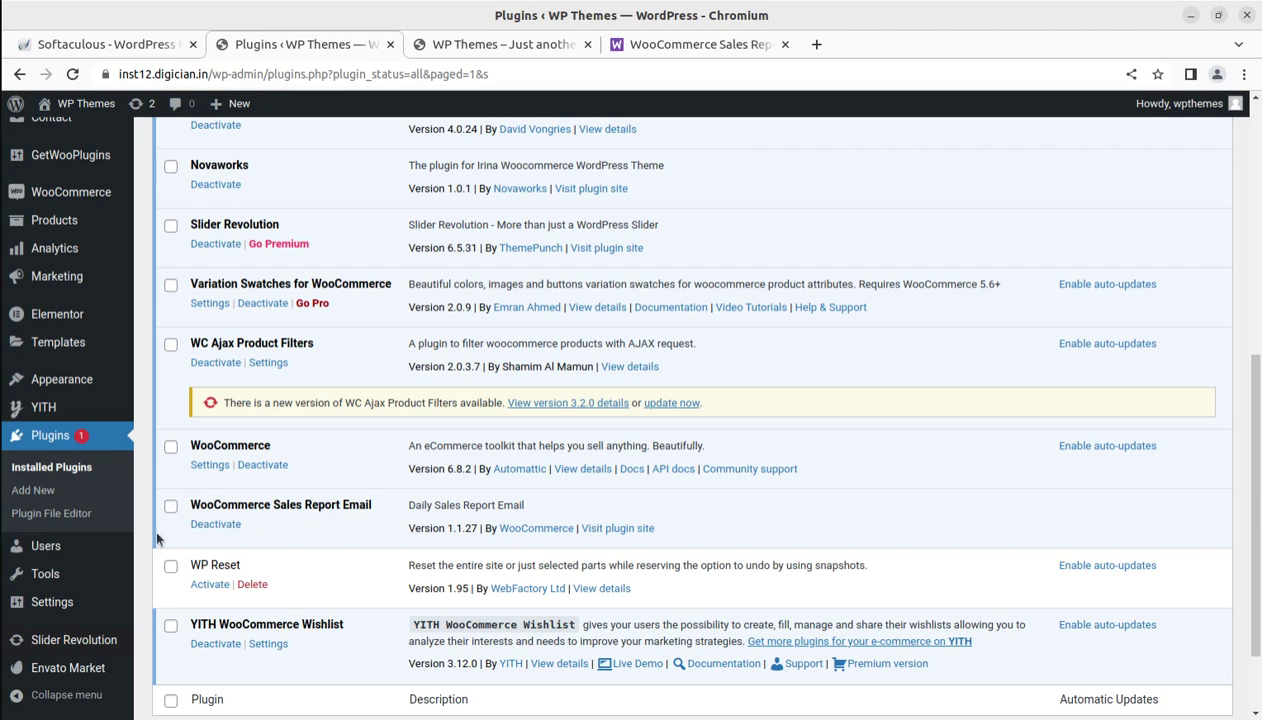
mouse_move(48, 578)
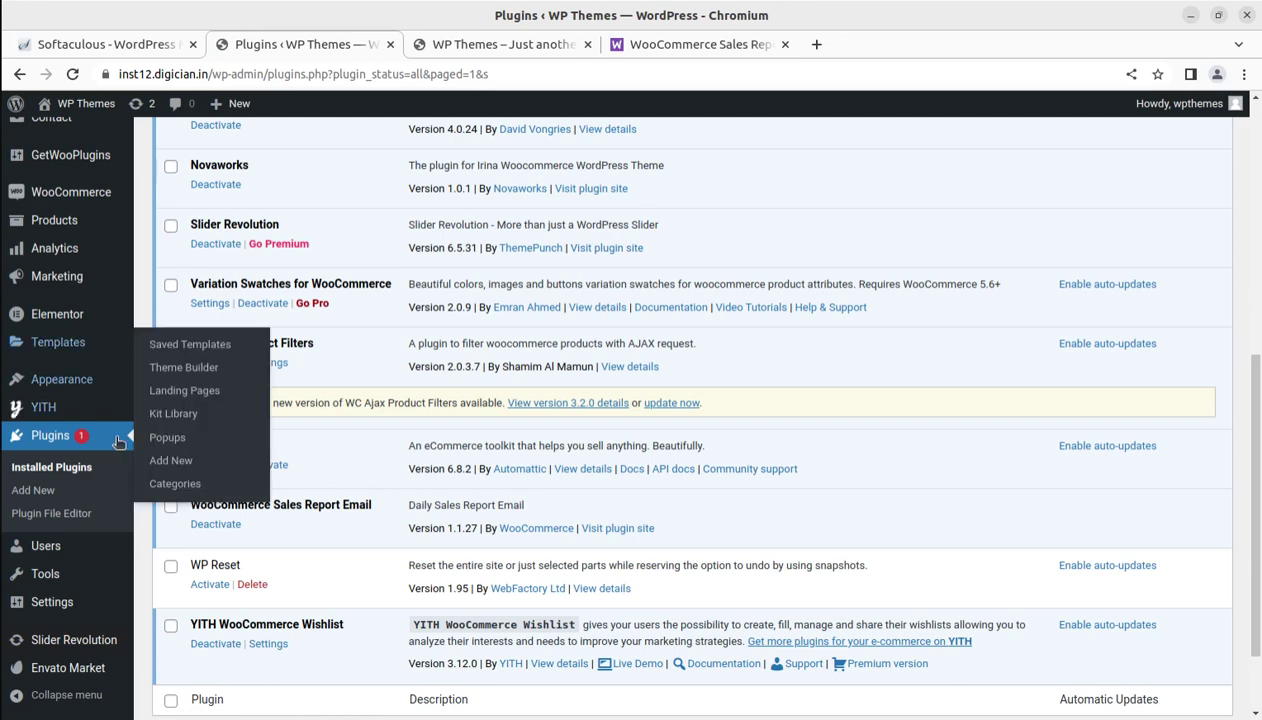
scroll(115, 563, "down", 2)
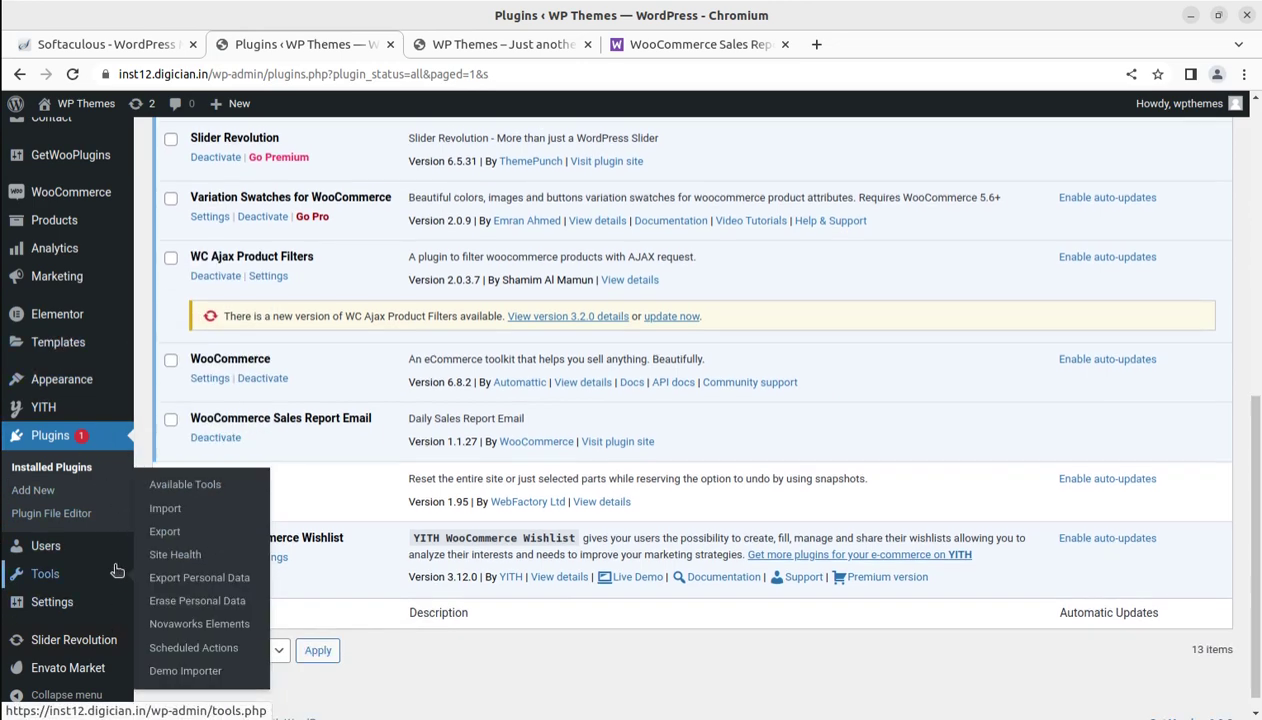
scroll(60, 440, "up", 4)
Step: Go to WooCommerce Settings > Emails, open Sales Reports, and click into the Recipients field
mouse_move(55, 368)
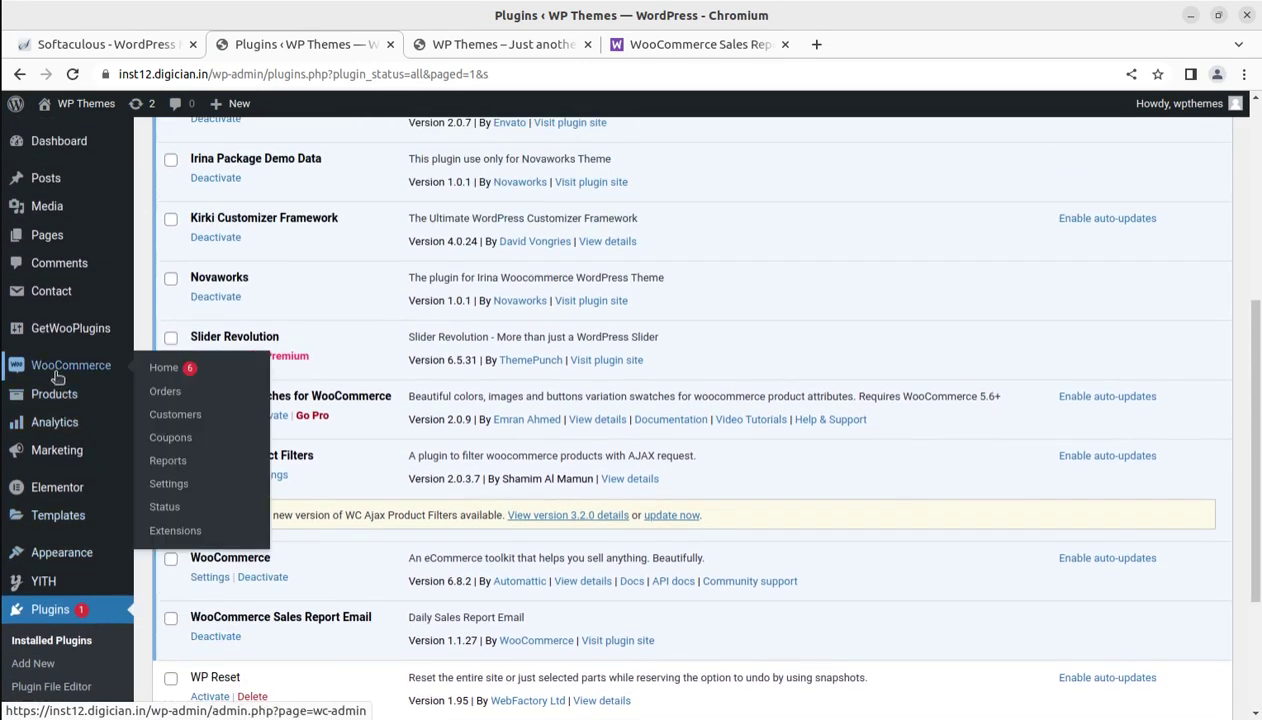
left_click(170, 487)
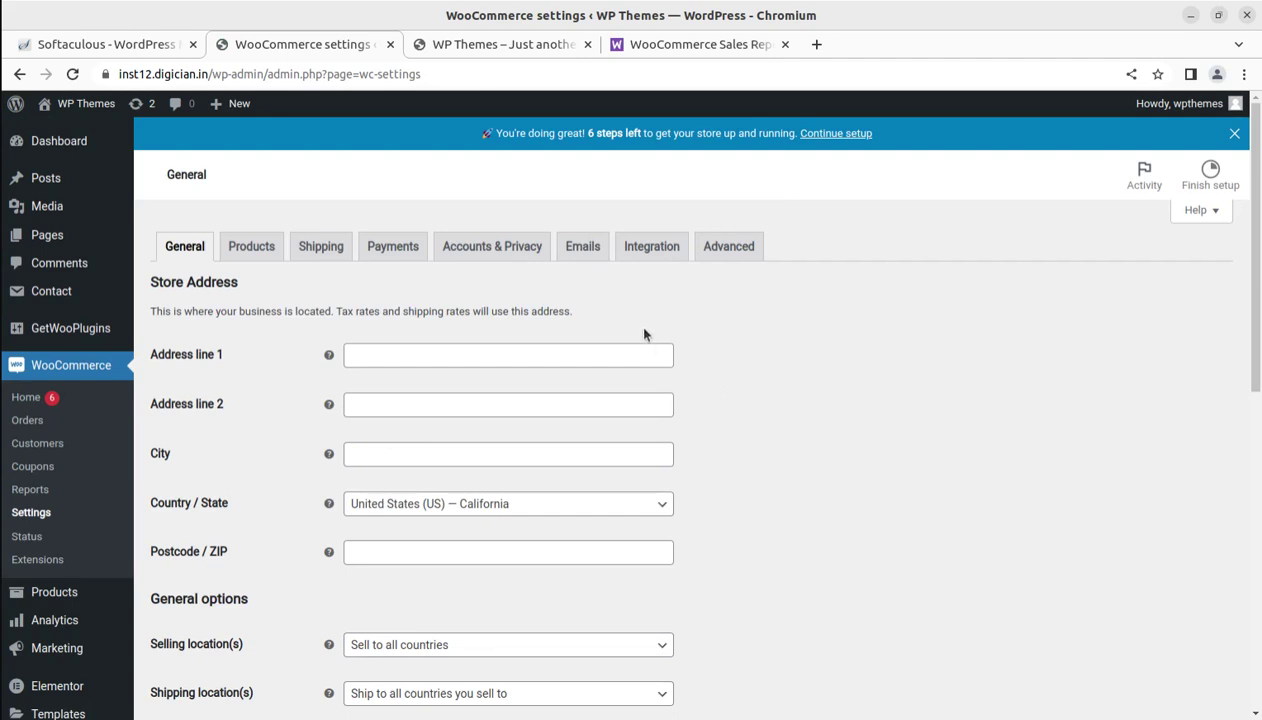
scroll(645, 340, "down", 2)
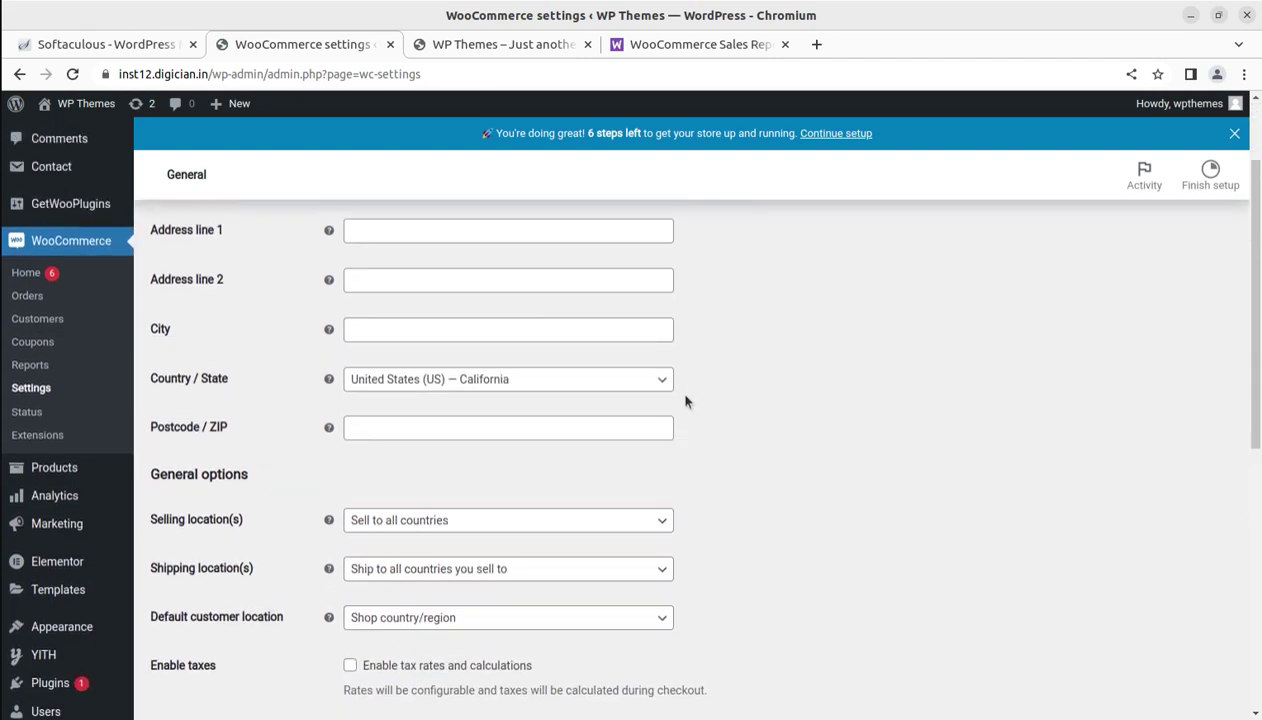
scroll(686, 400, "up", 2)
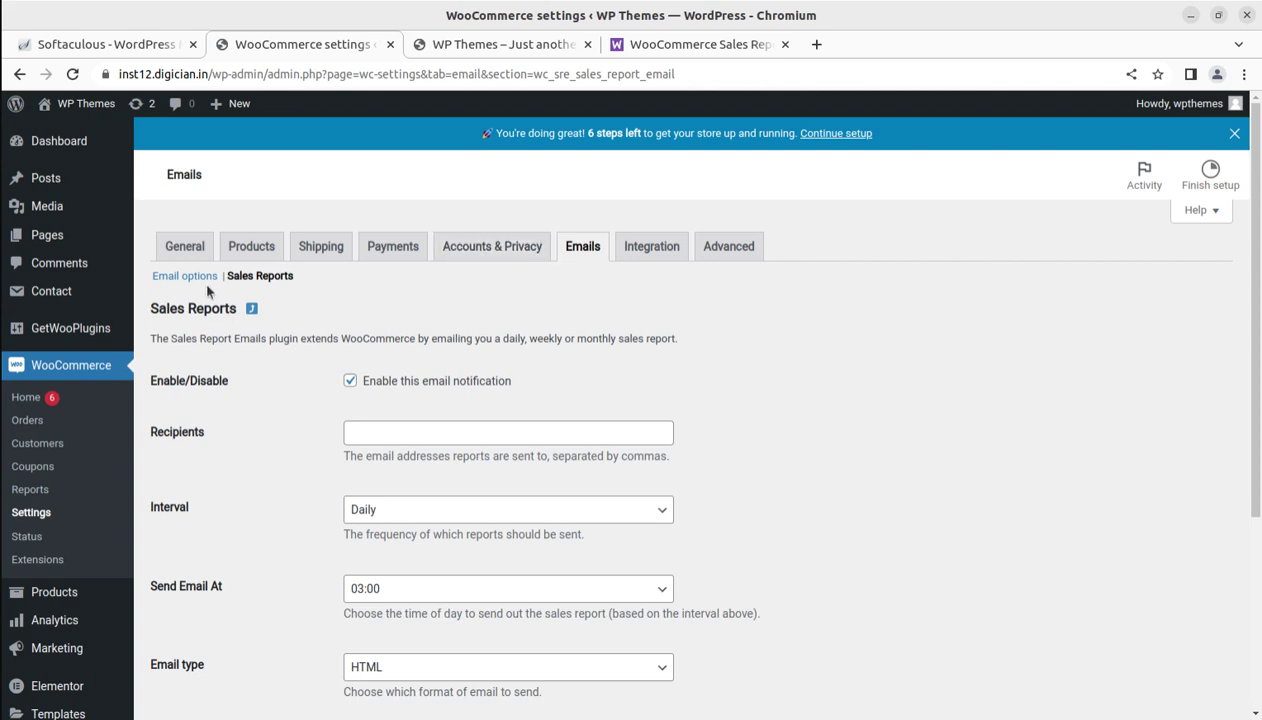
left_click(176, 279)
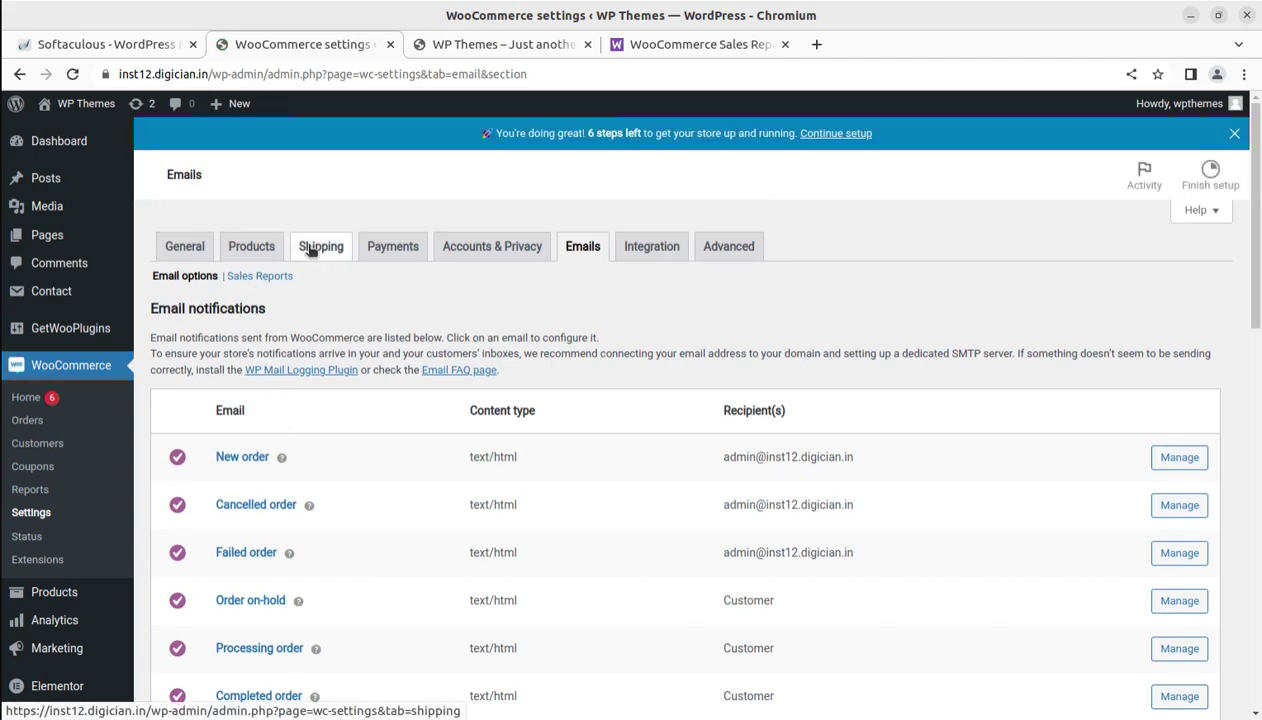
left_click(272, 277)
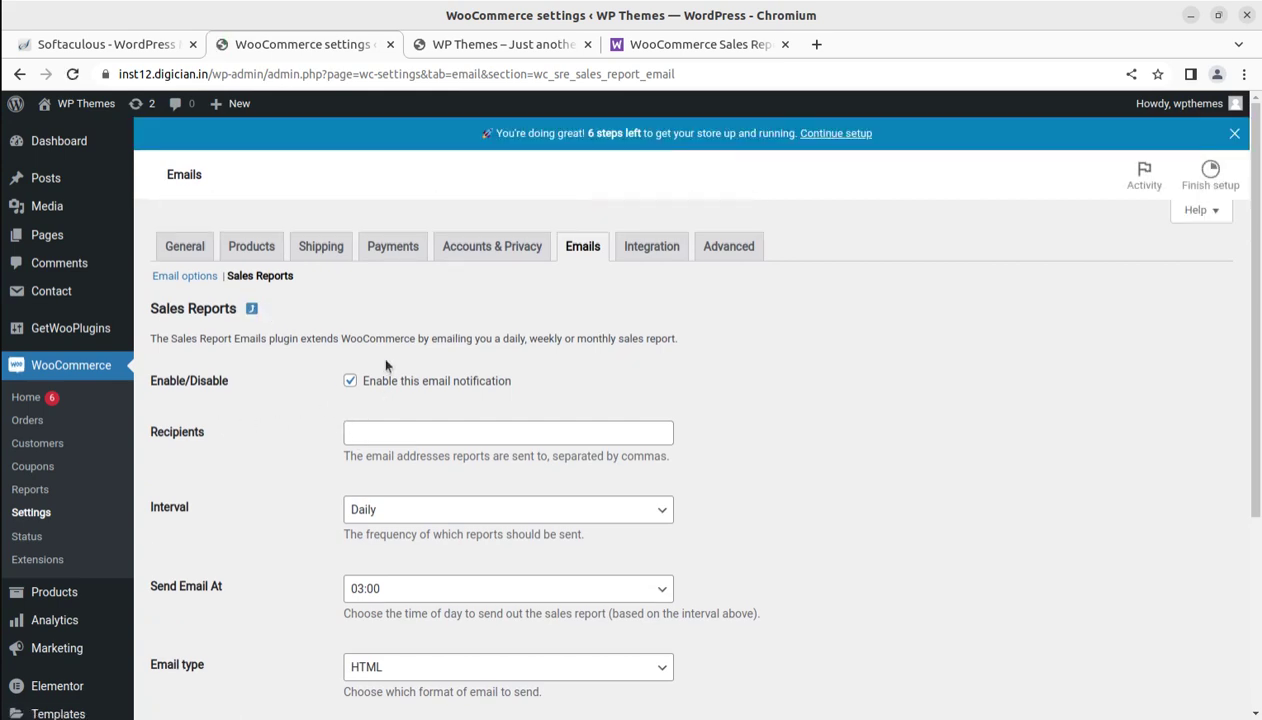
left_click(378, 433)
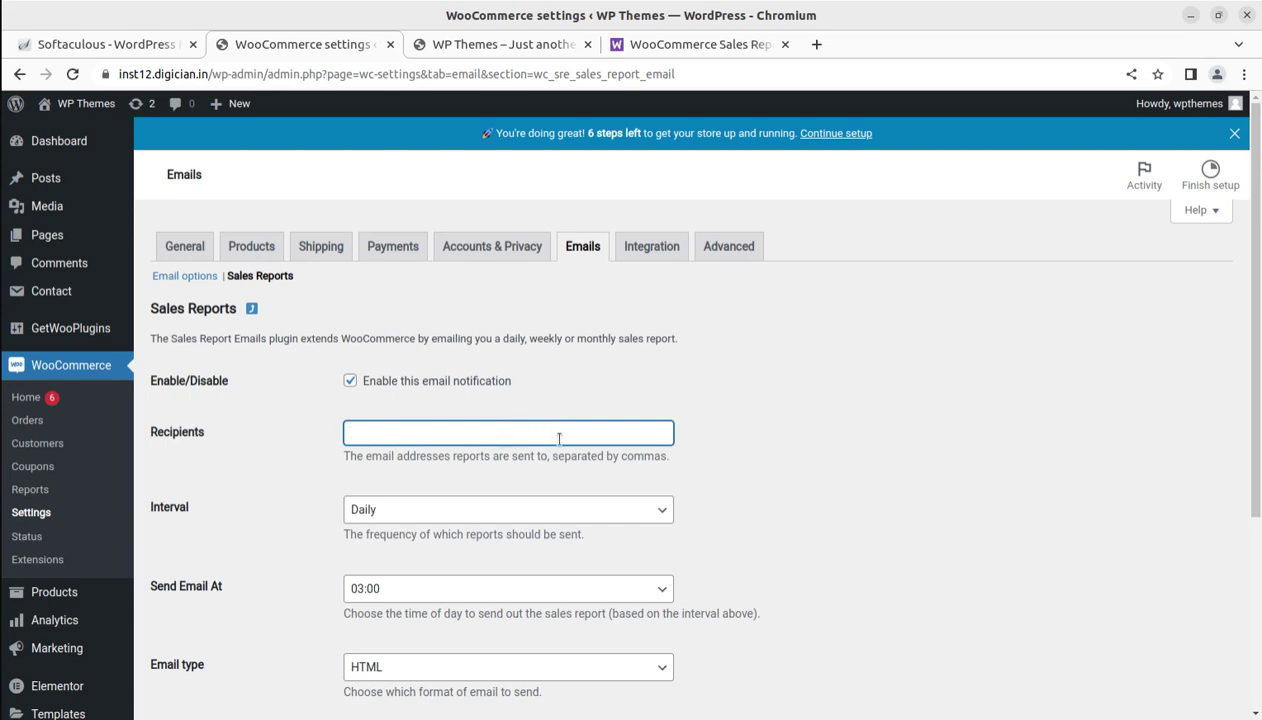
scroll(288, 490, "down", 3)
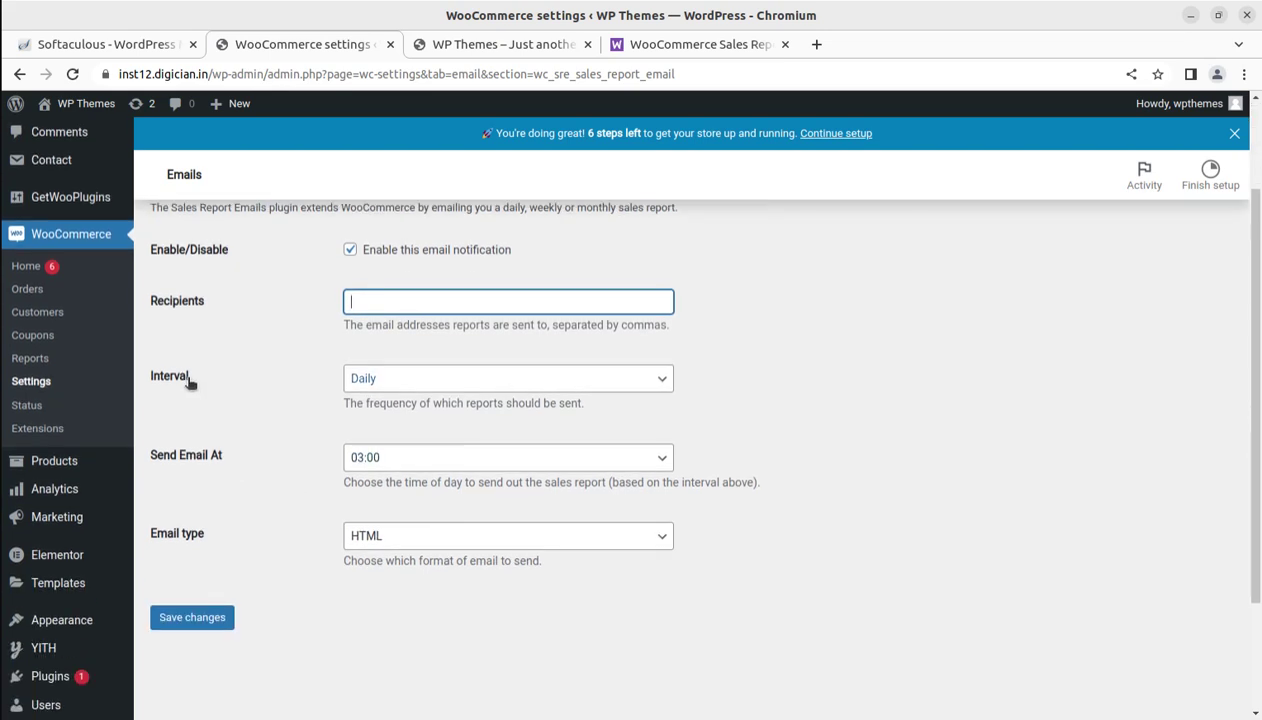
left_click(472, 388)
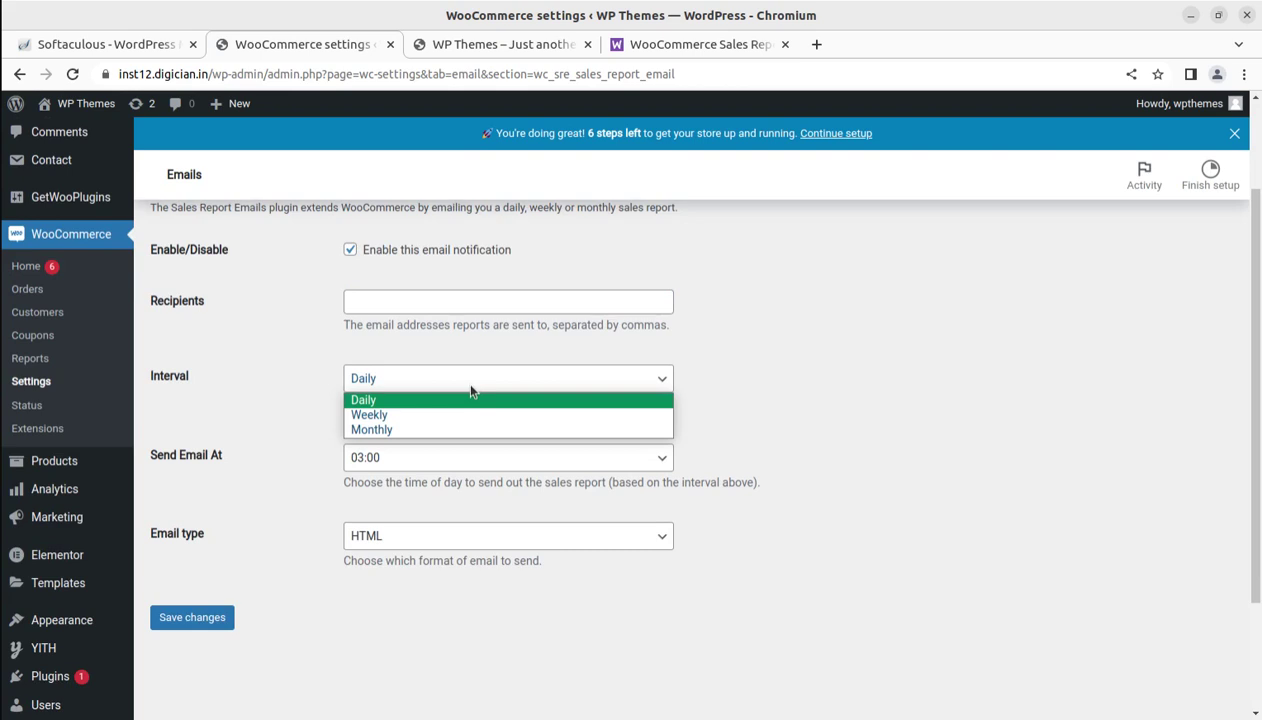
left_click(790, 368)
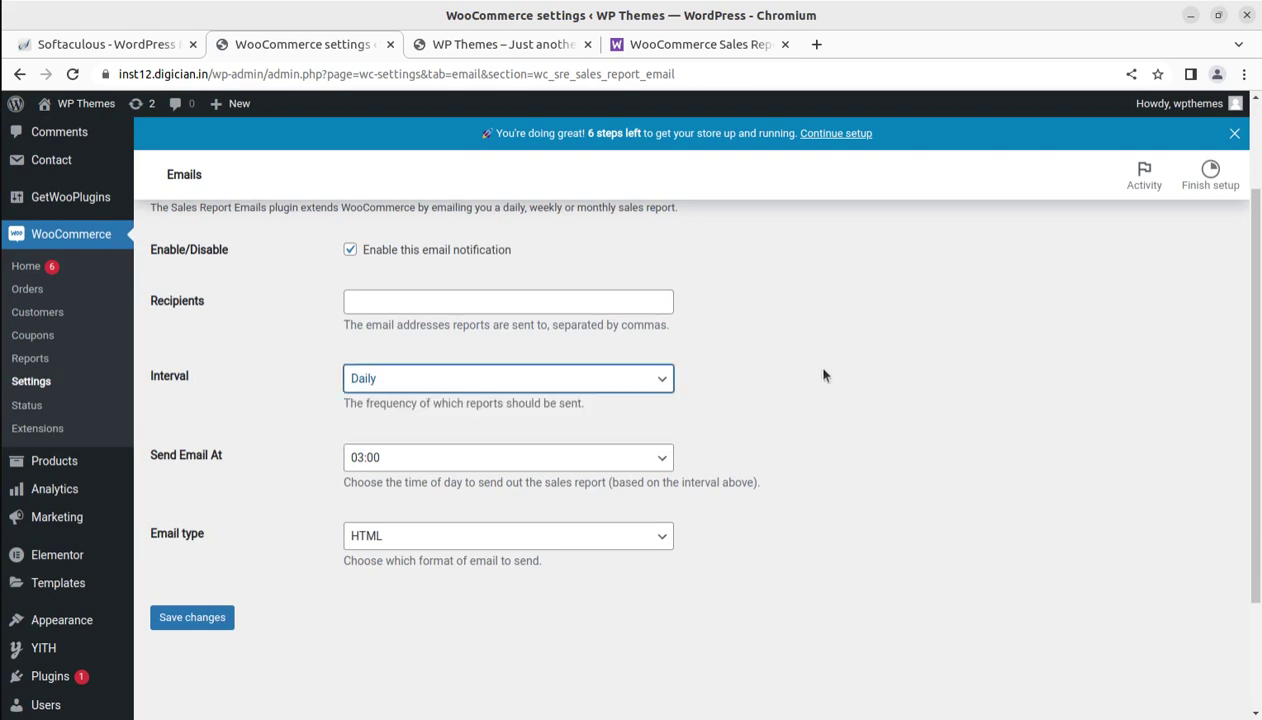
left_click(413, 459)
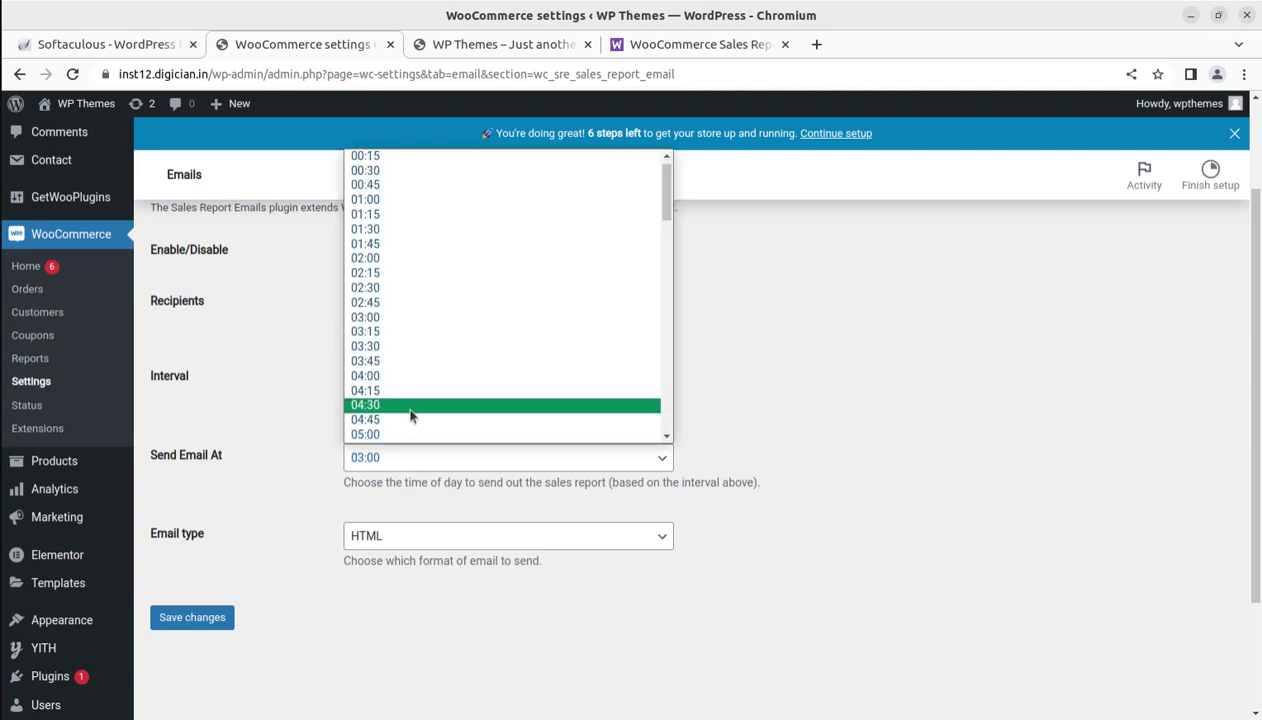
left_click(870, 298)
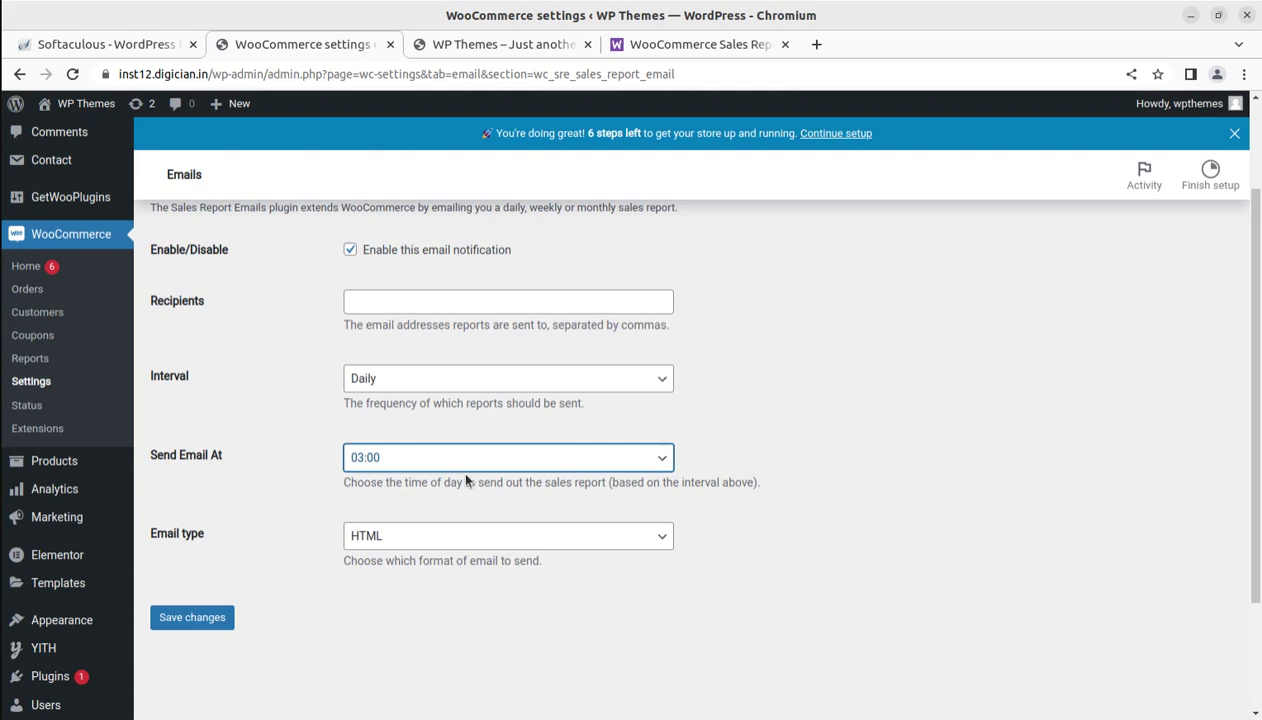
left_click(394, 303)
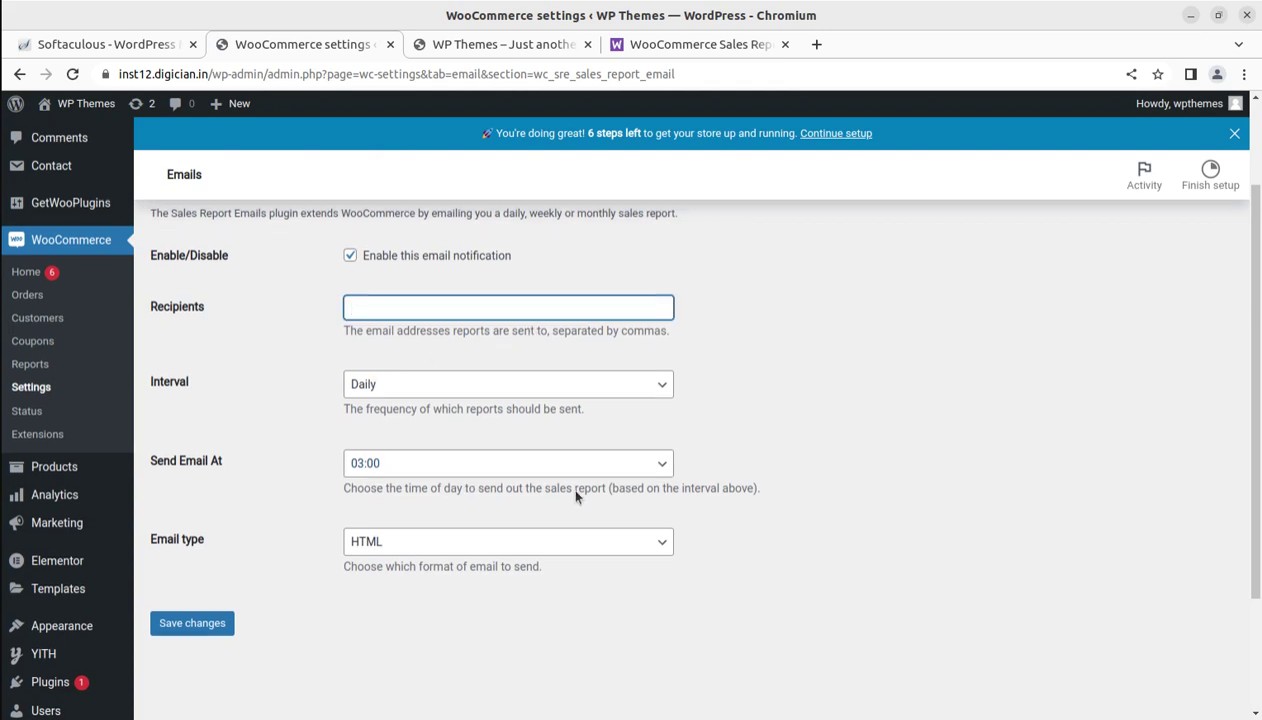
scroll(575, 497, "up", 2)
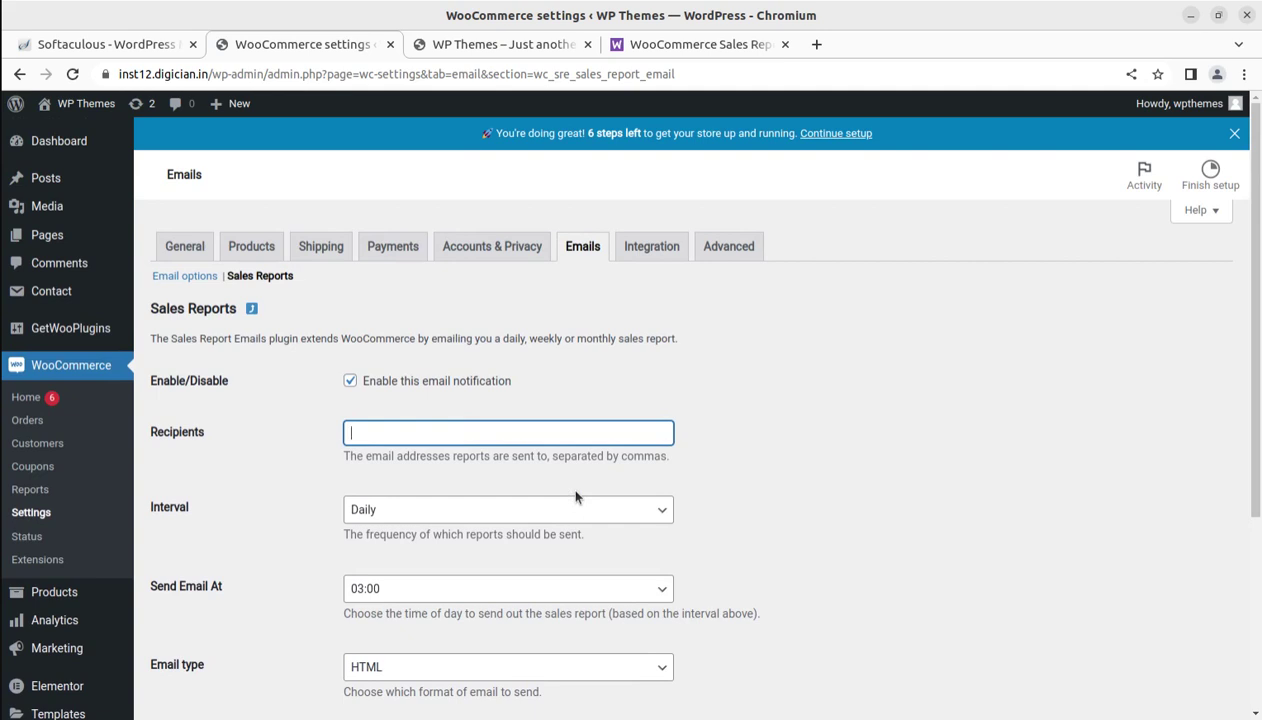
scroll(575, 497, "down", 2)
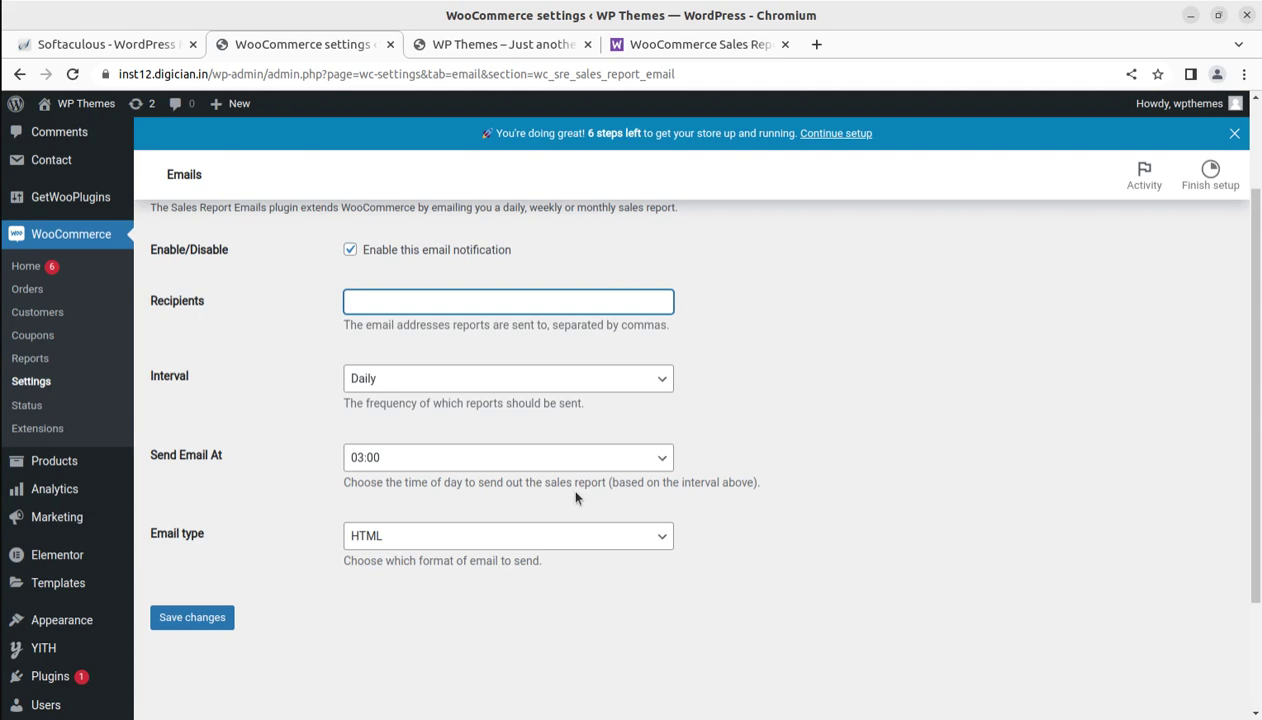
Step: Switch to the WooCommerce Sales Report Email product tab and scroll up to the page top
left_click(695, 43)
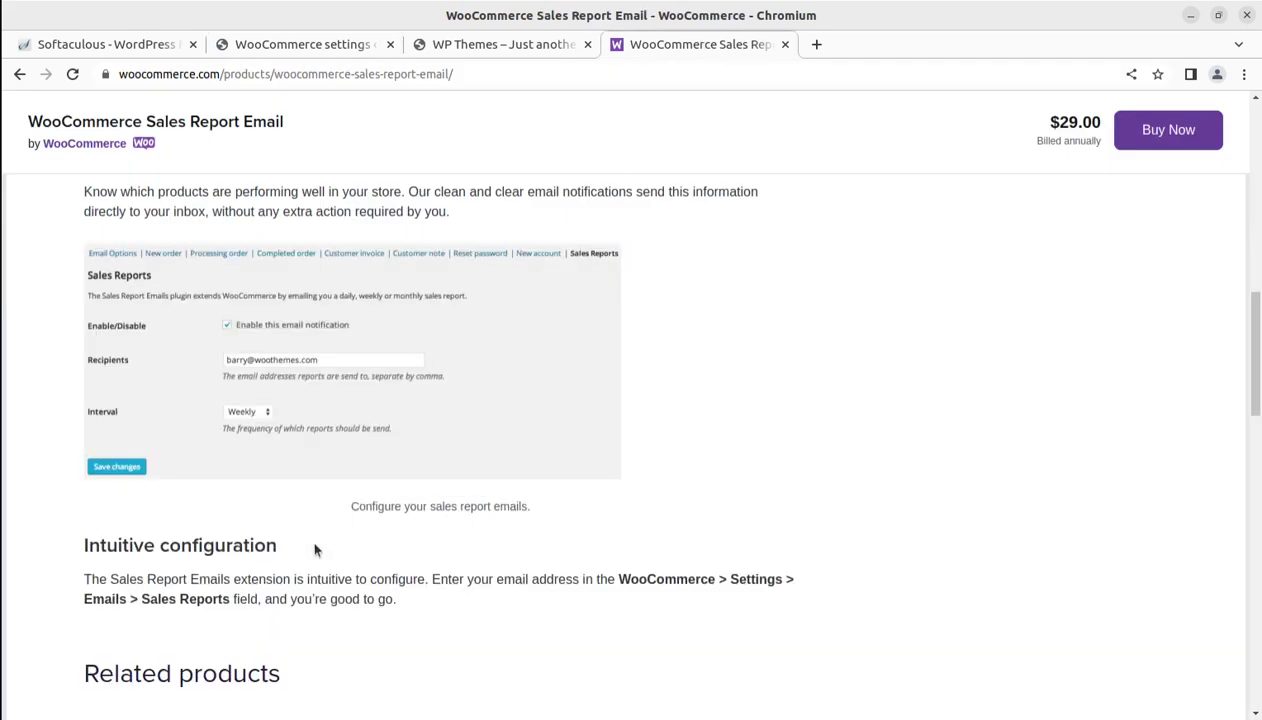
scroll(305, 546, "up", 1)
scroll(337, 481, "up", 2)
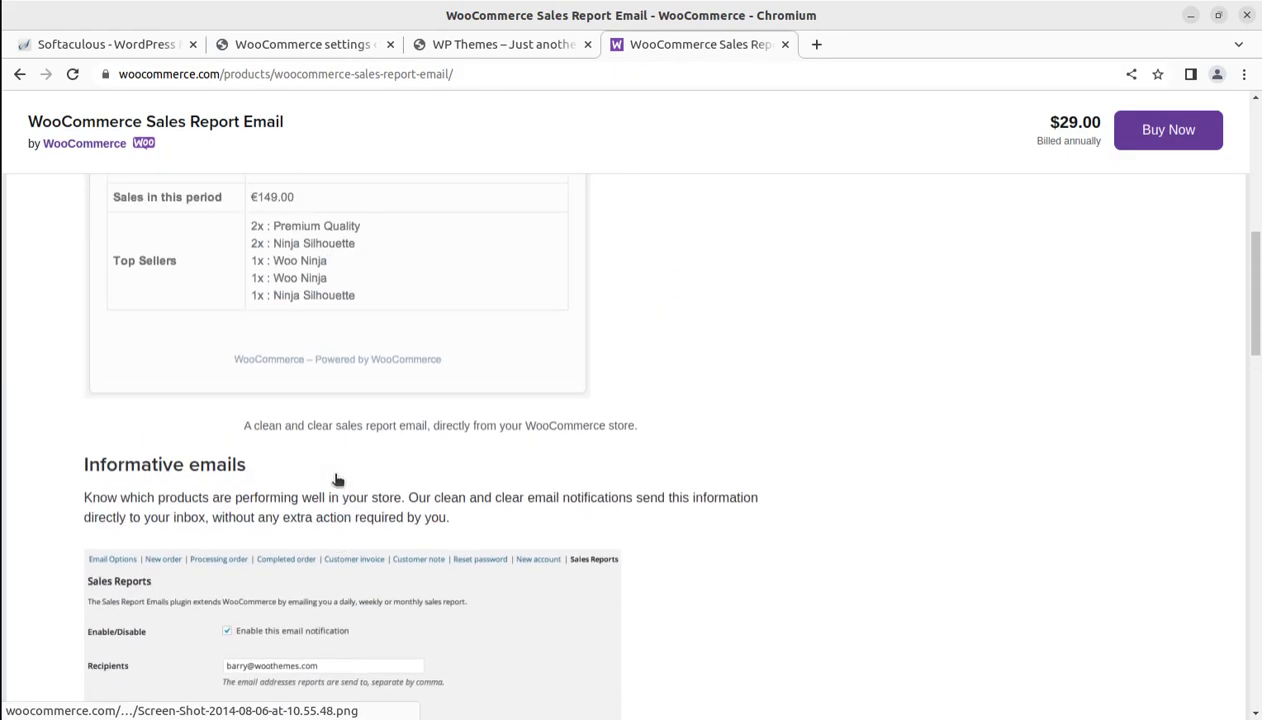
scroll(337, 481, "up", 3)
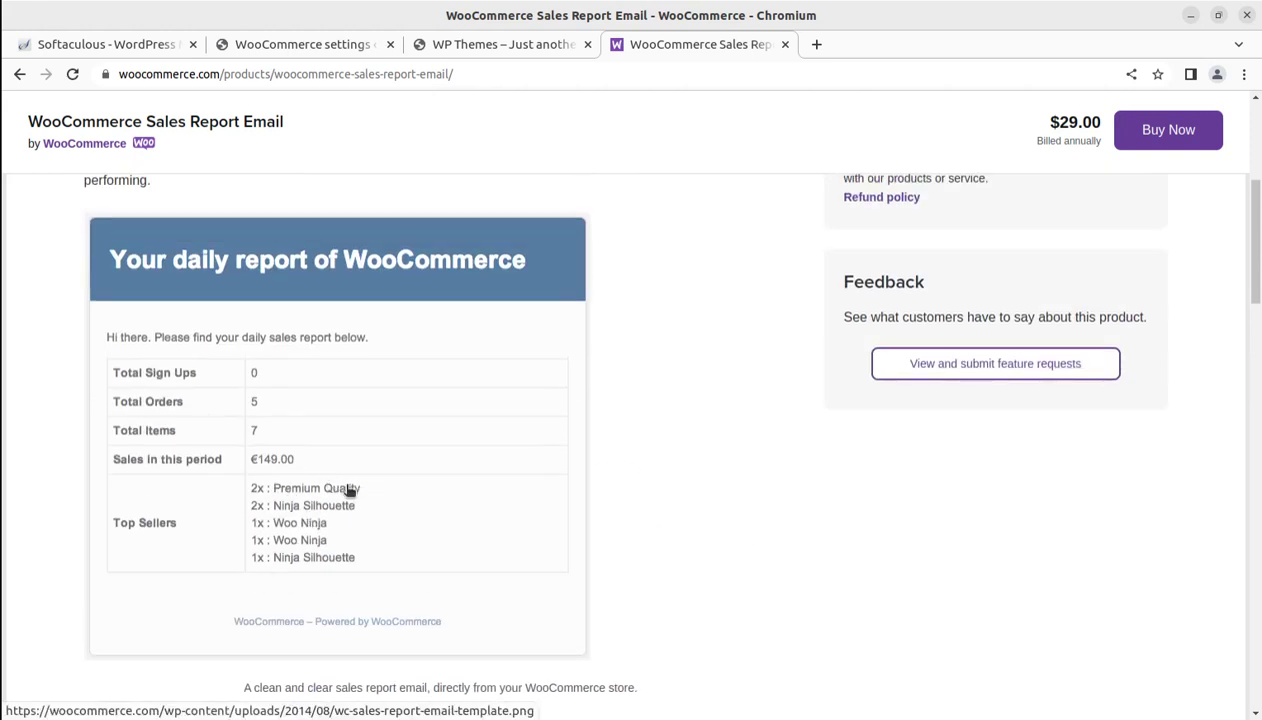
left_click_drag(380, 563, 240, 510)
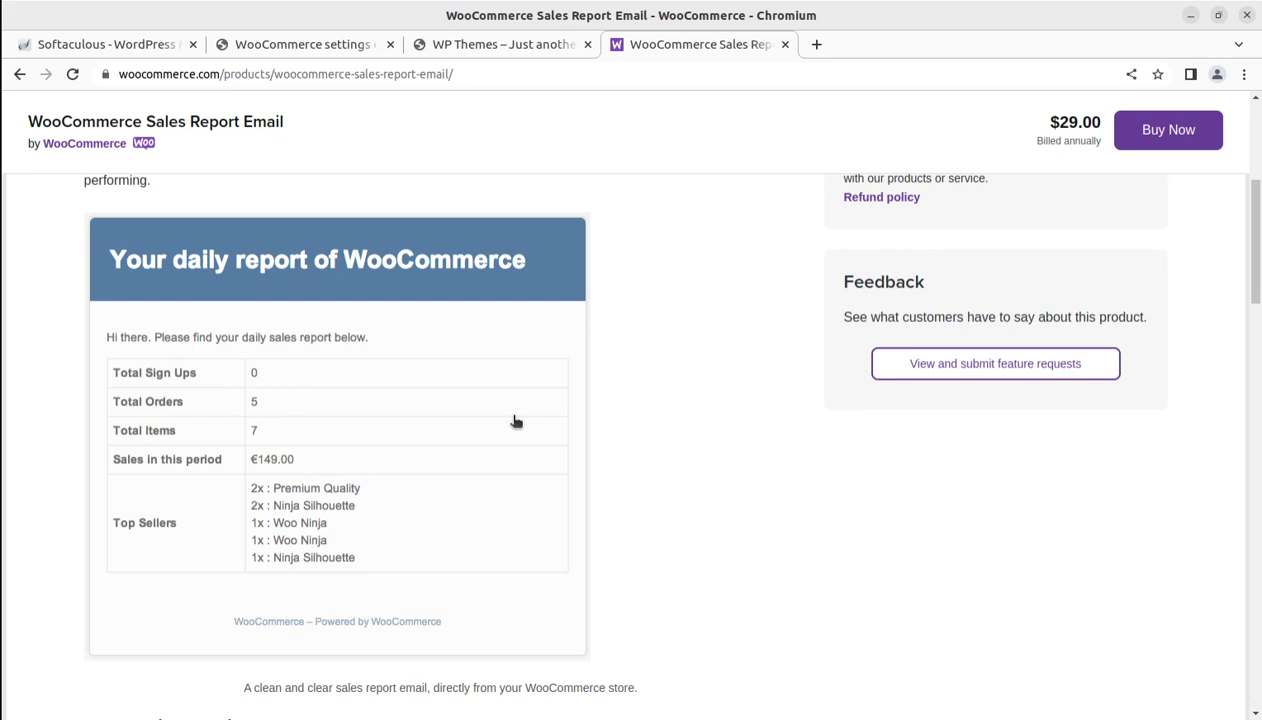
scroll(514, 421, "up", 4)
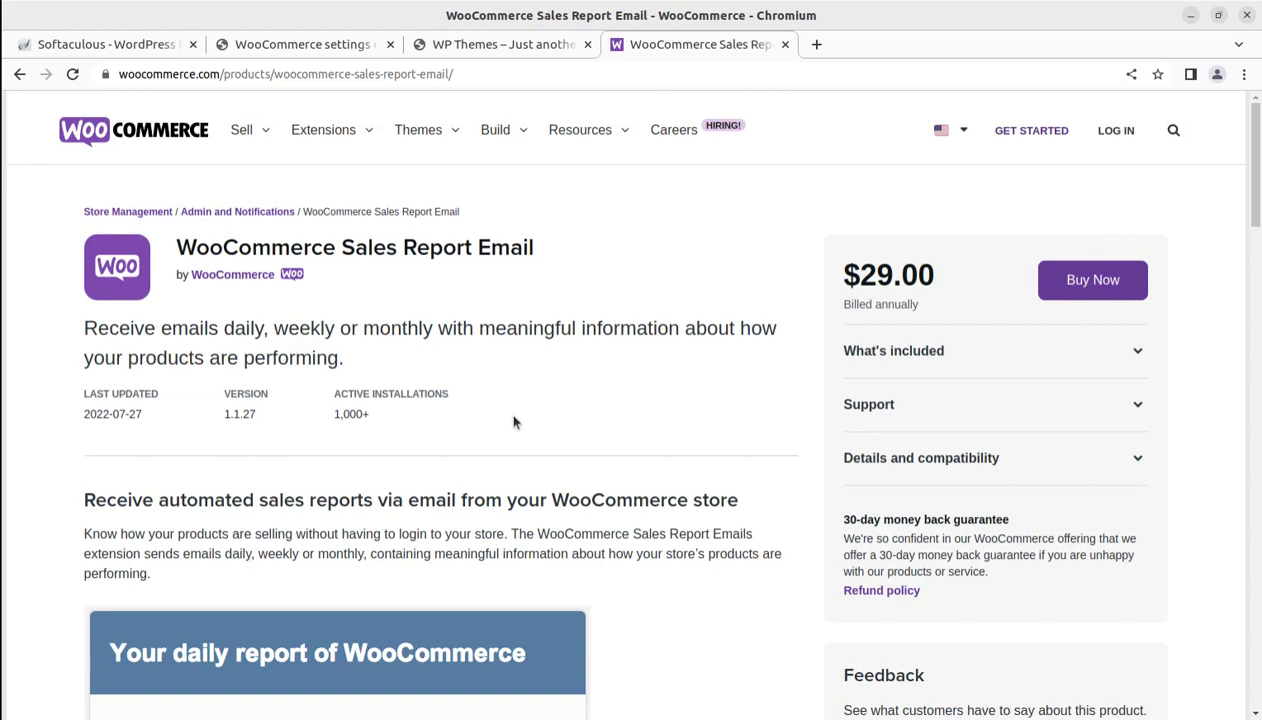
left_click(498, 74)
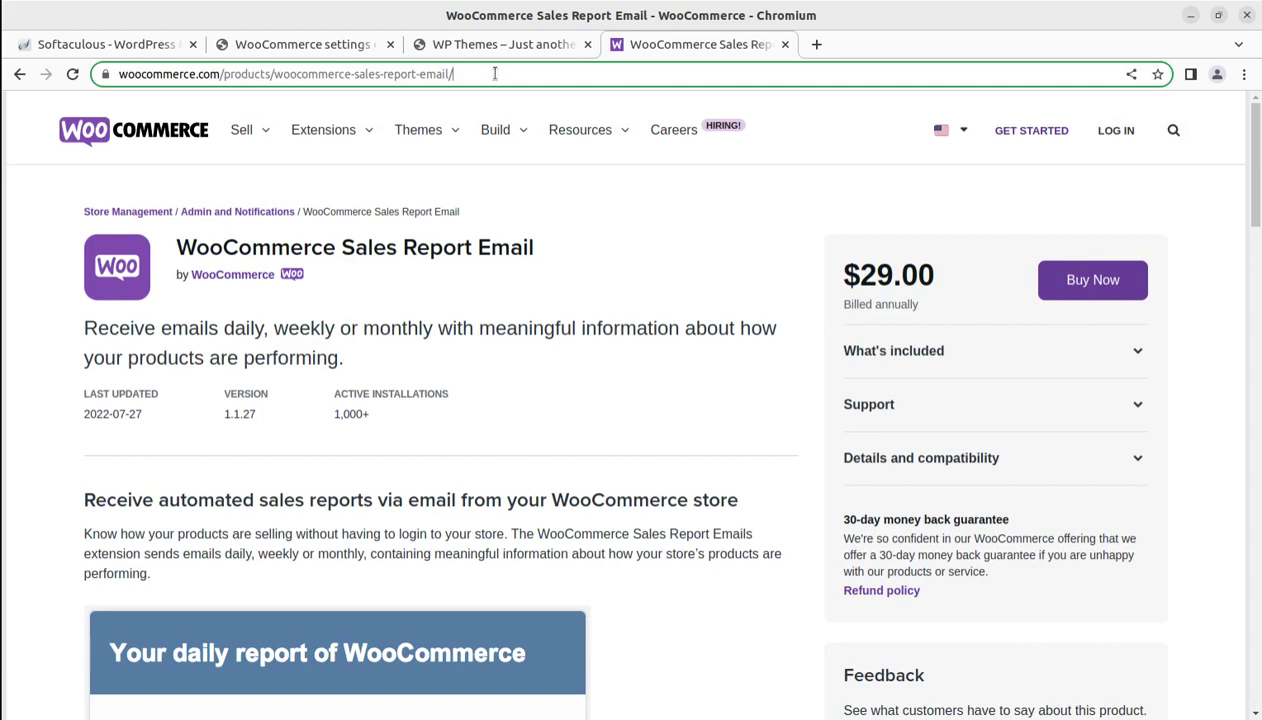
mouse_move(512, 176)
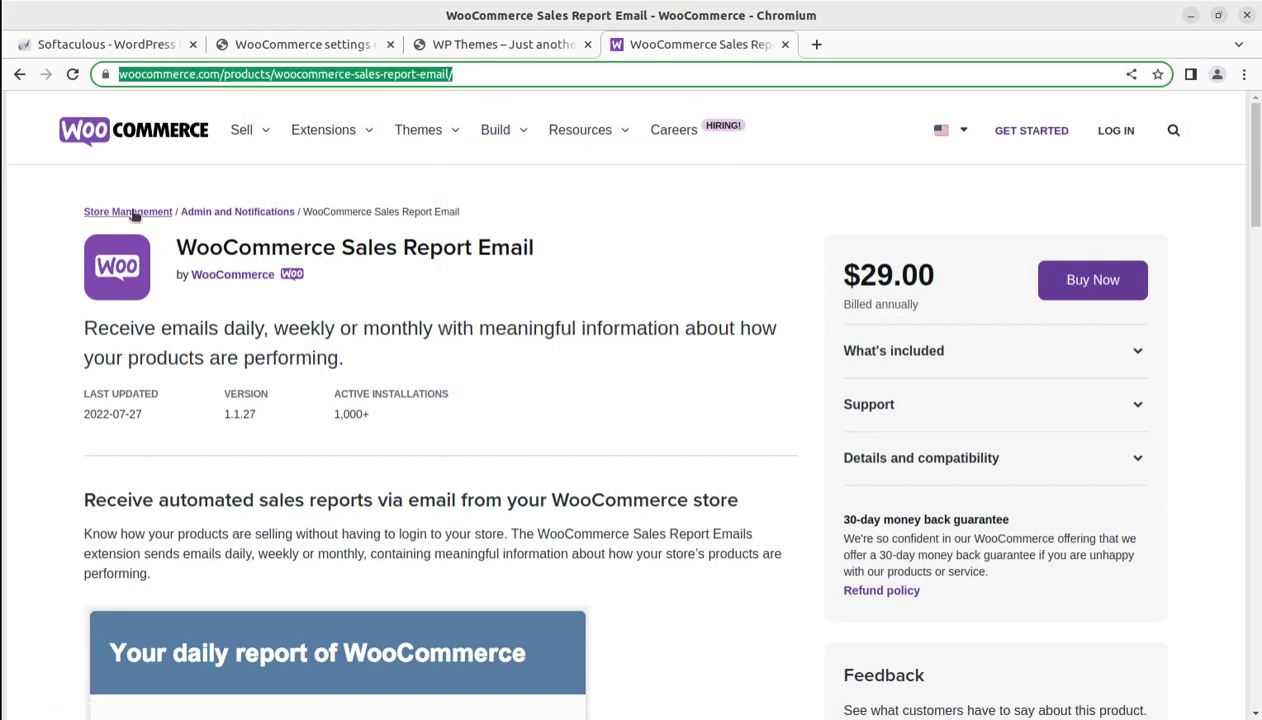
left_click(56, 357)
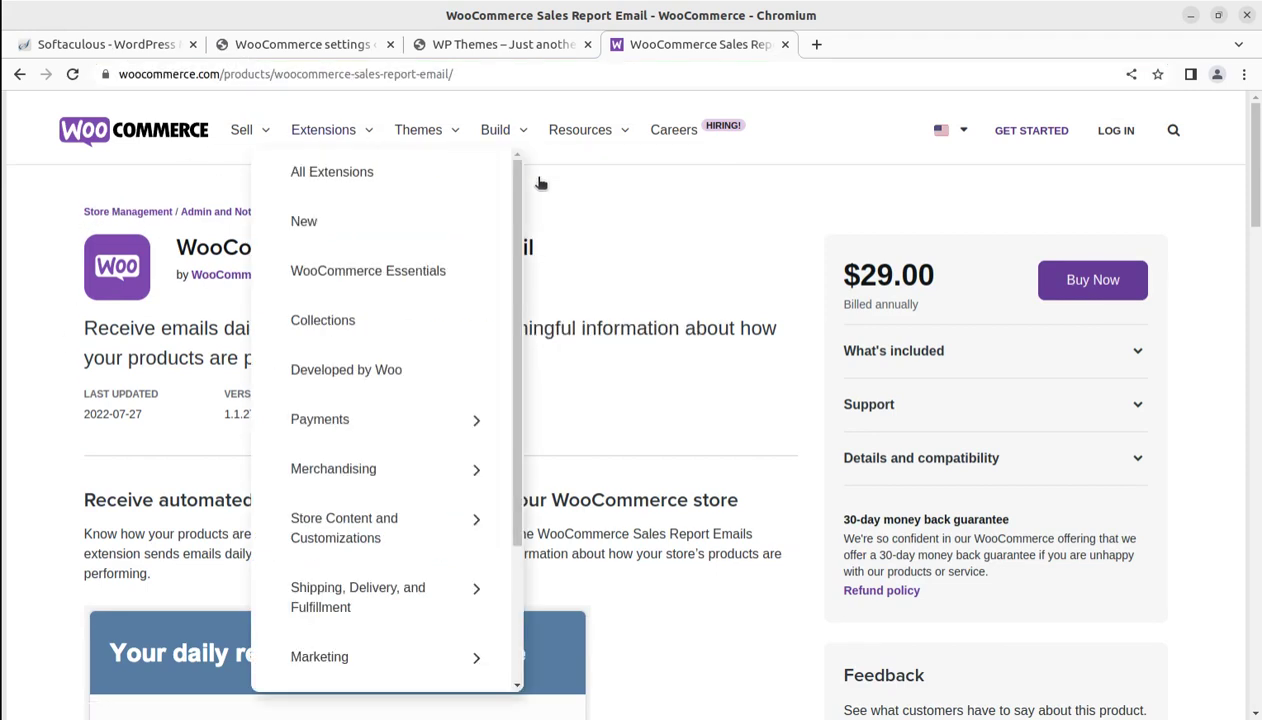